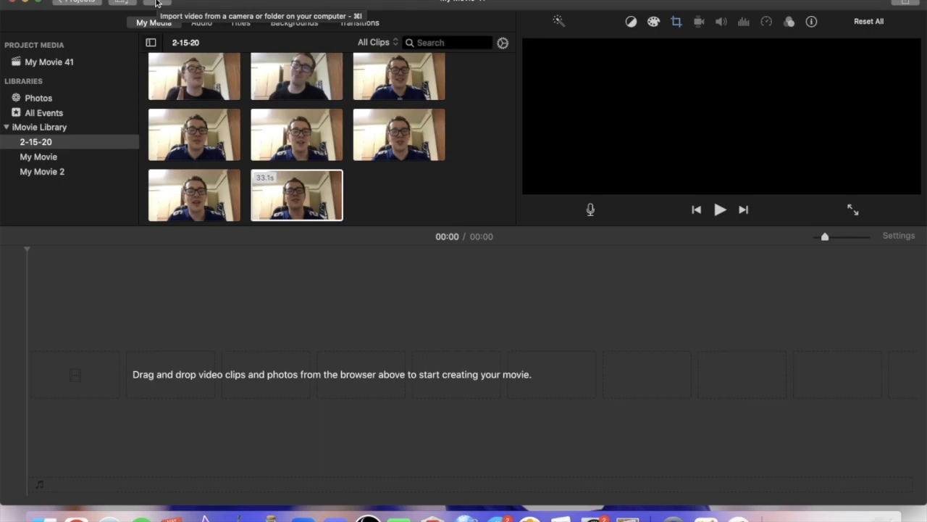
Record a short webcam clip with the built-in FaceTime HD Camera into the 2-15-20 event and add it to the movie timeline.
left_click(156, 3)
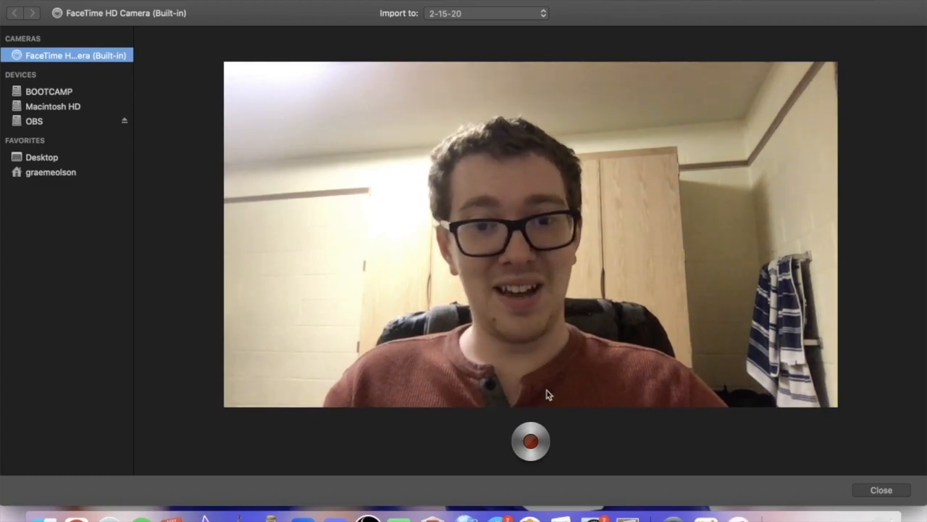
left_click(531, 442)
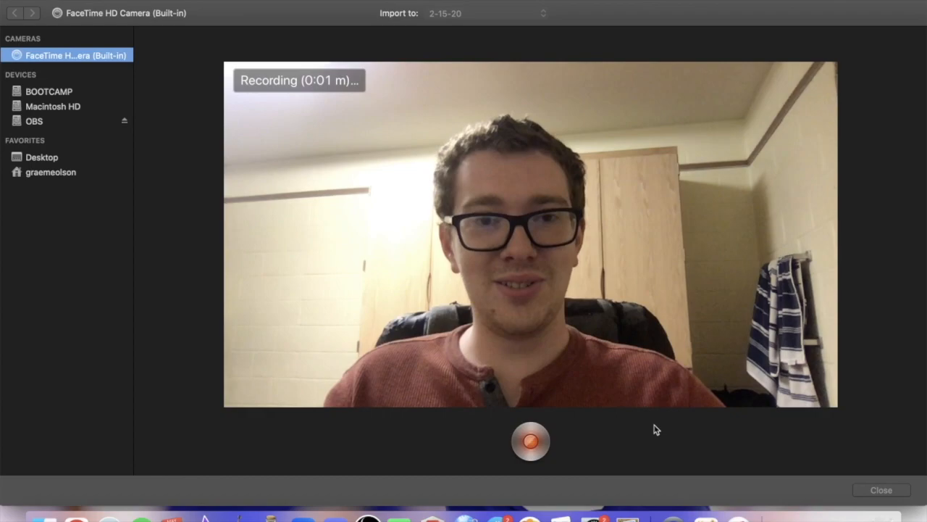
left_click(531, 442)
left_click(884, 489)
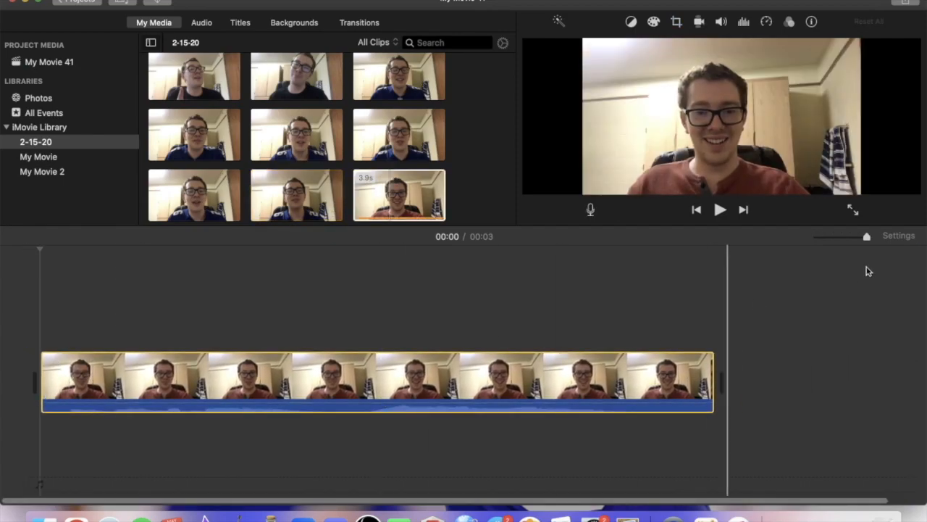
Play the recorded webcam clip from the beginning of the timeline.
left_click_drag(867, 237, 840, 239)
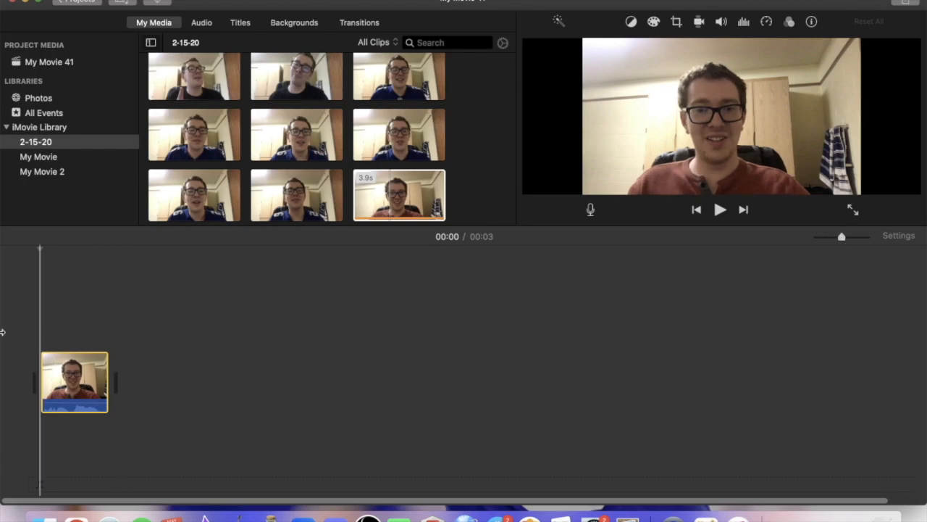
left_click(30, 325)
key("space")
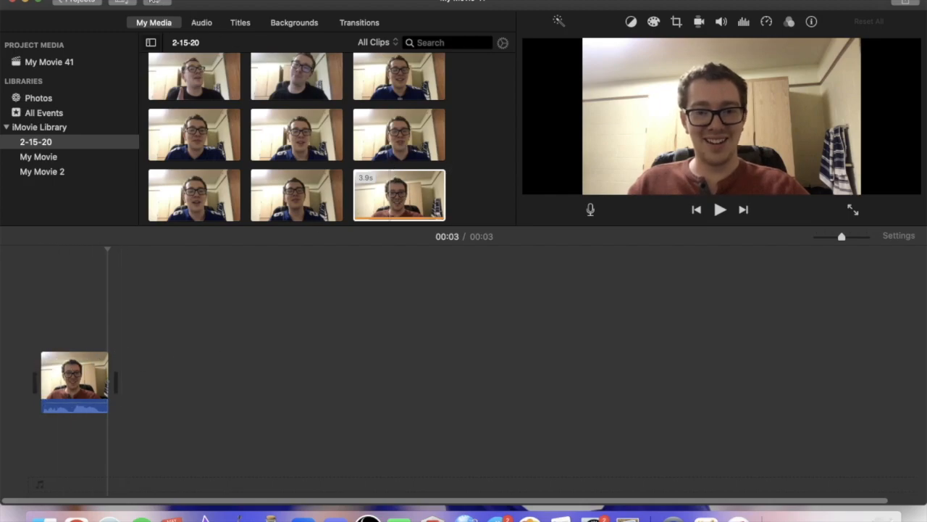
left_click(395, 202)
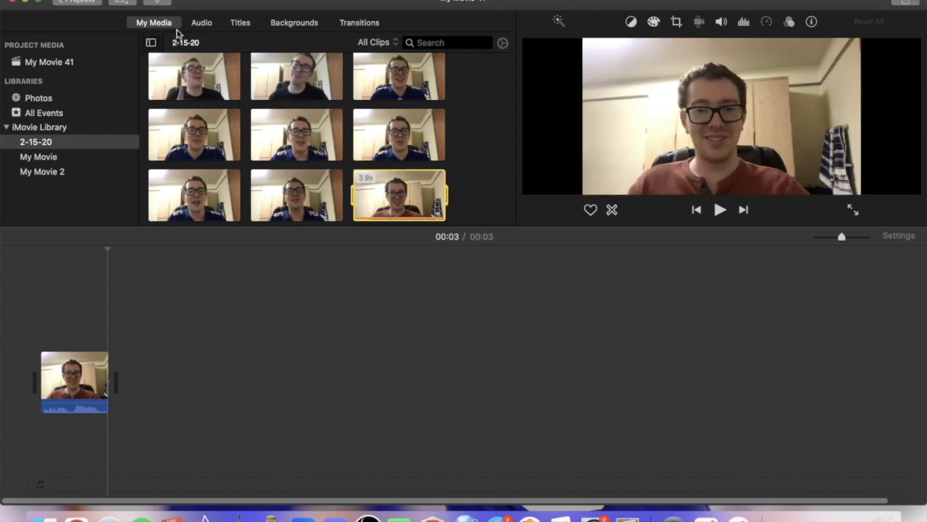
left_click(496, 192)
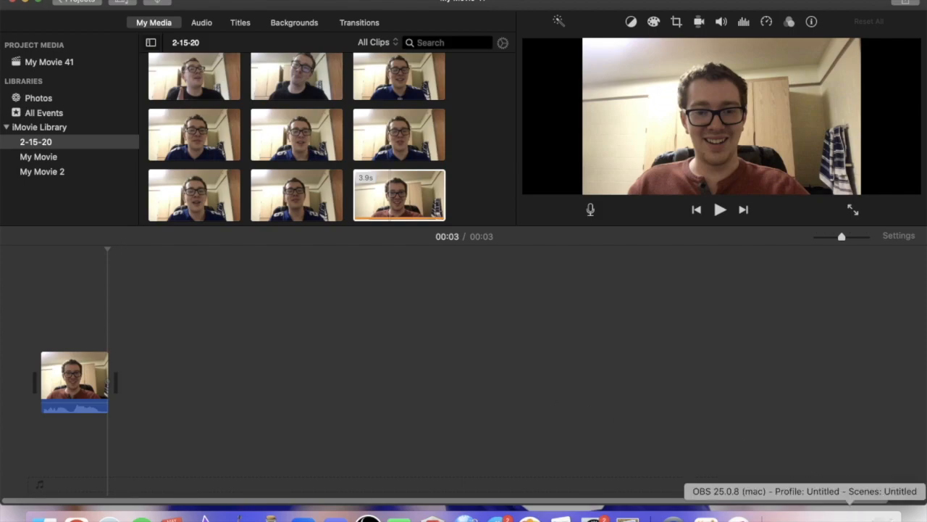
Switch to OBS to examine the source types that can be added to the scene, and view the OBS Studio download page.
left_click(853, 519)
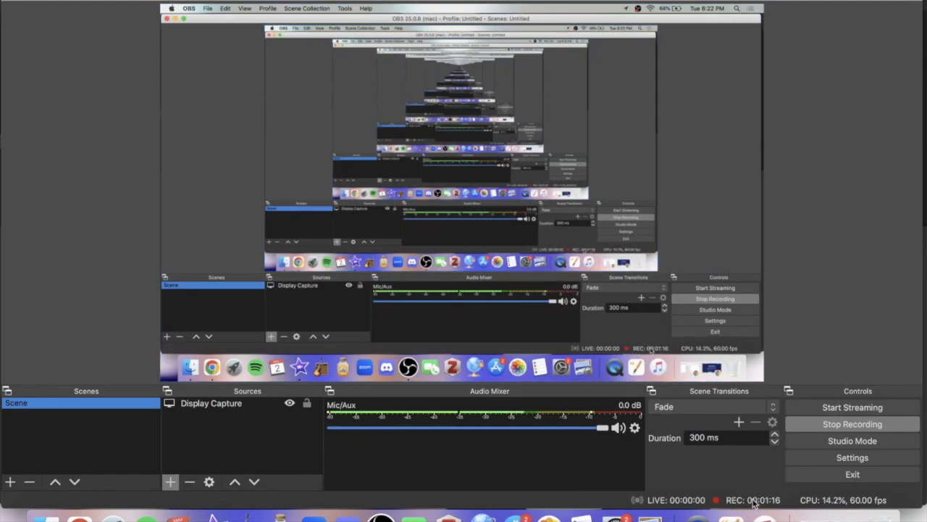
left_click(171, 481)
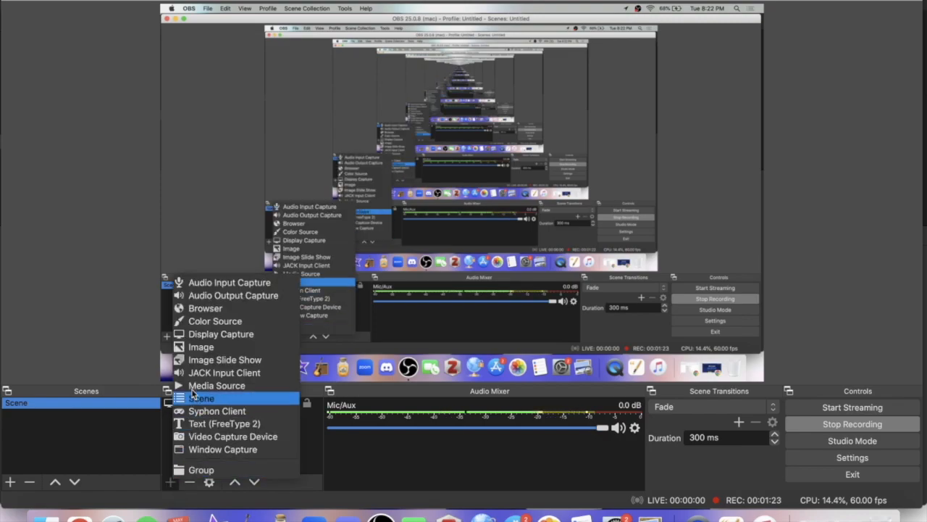
left_click(310, 449)
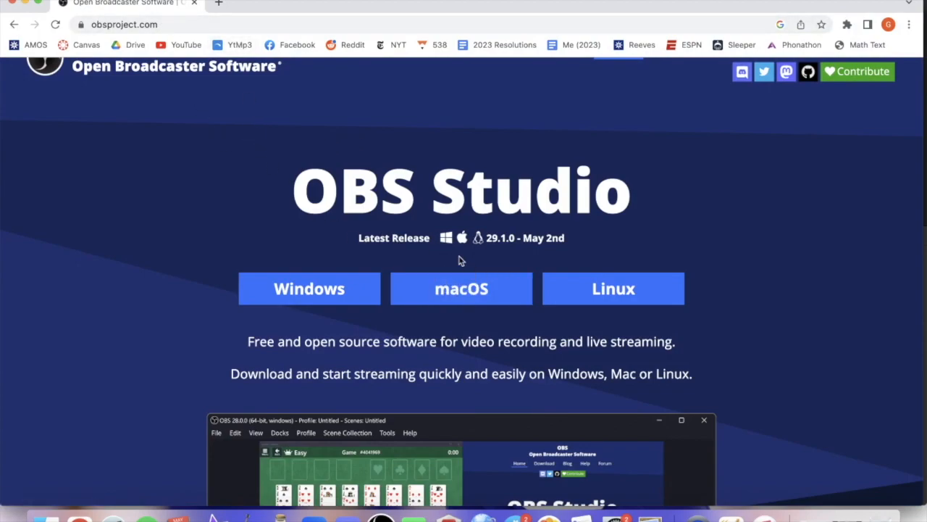
left_click(24, 3)
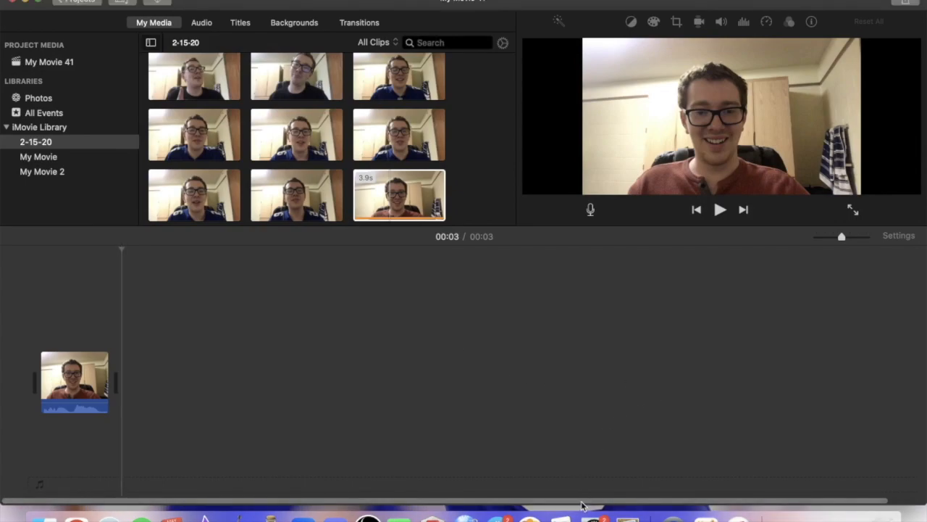
Switch to the mario image search in Chrome and save the WIRED picture of Mario and Luigi to the Desktop.
left_click_drag(581, 509, 585, 515)
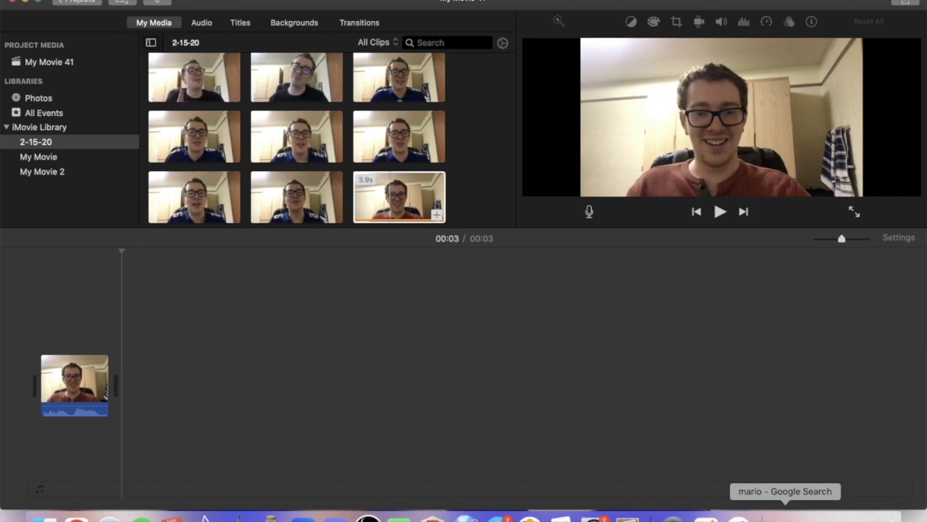
left_click(784, 516)
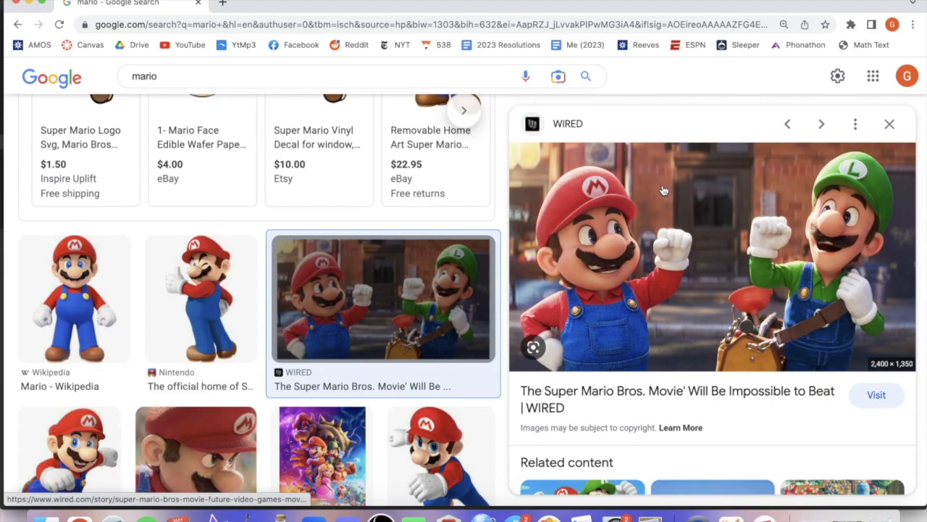
right_click(663, 191)
left_click(713, 300)
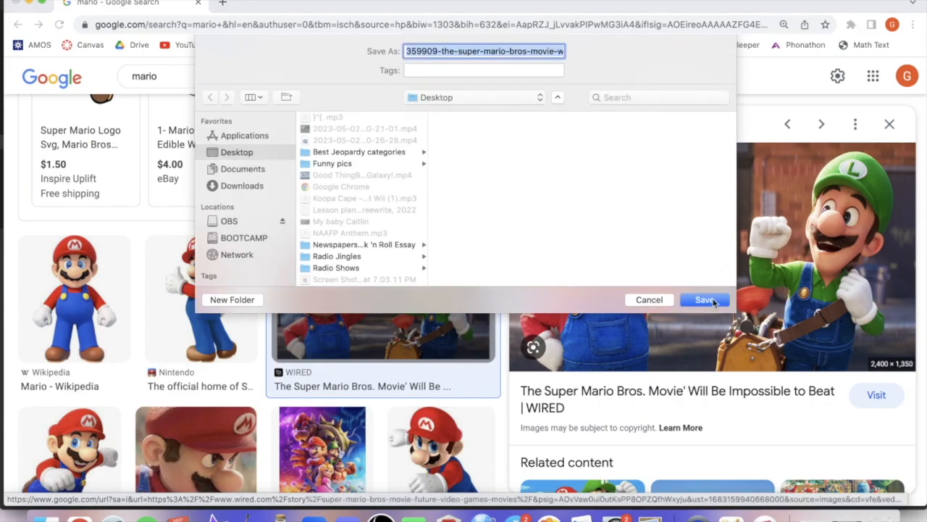
left_click(706, 300)
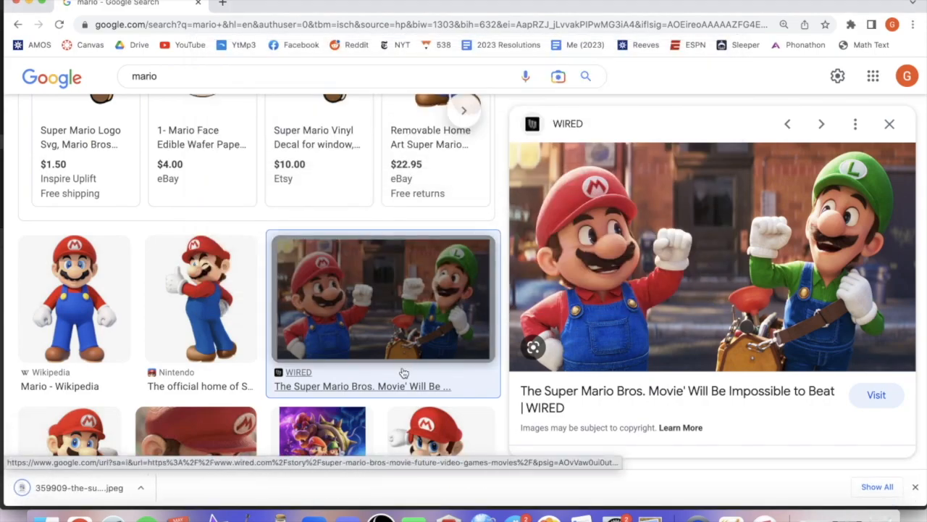
left_click(28, 3)
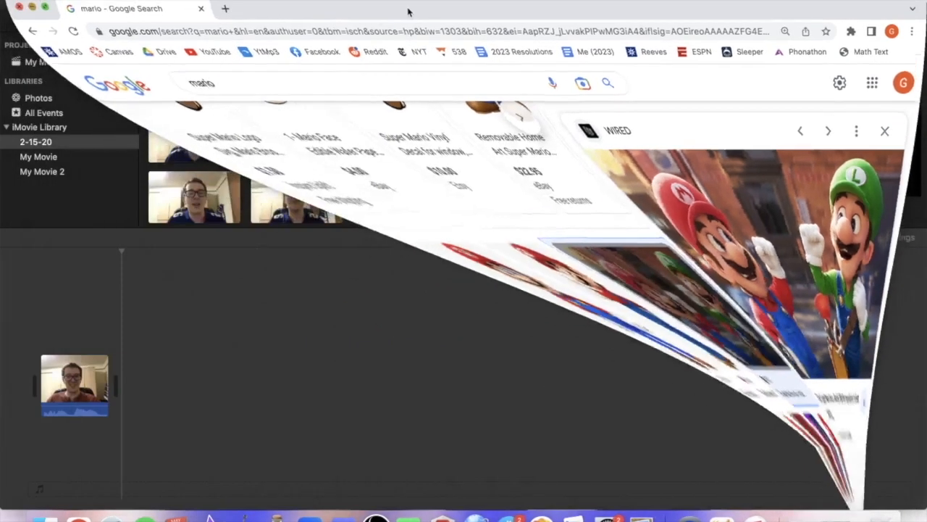
Bring the saved Mario and Luigi picture from the Desktop into the iMovie timeline, directly after the webcam clip.
left_click_drag(557, 4, 576, 117)
left_click_drag(643, 83, 179, 484)
left_click_drag(344, 129, 341, 8)
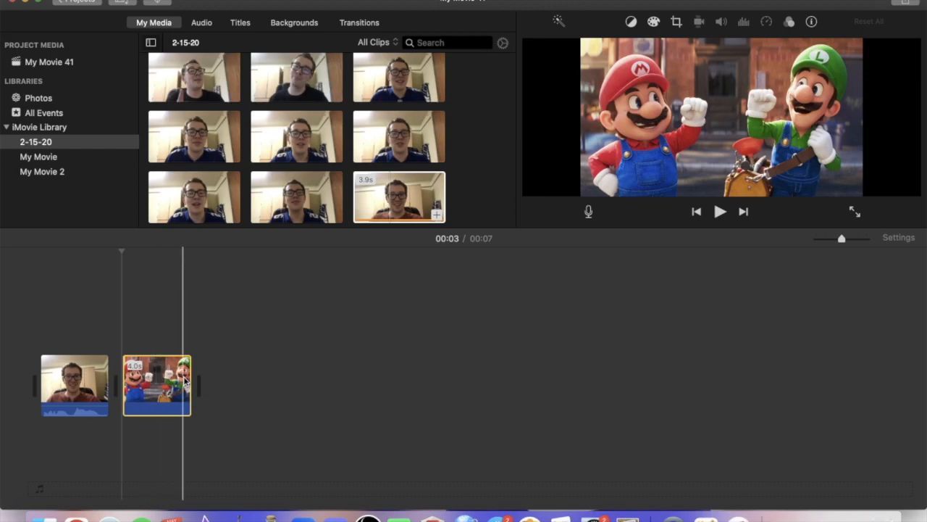
mouse_move(188, 377)
left_mouse_down()
mouse_move(290, 378)
mouse_move(166, 384)
mouse_move(147, 401)
mouse_move(178, 384)
mouse_move(231, 380)
mouse_move(154, 382)
mouse_move(207, 384)
mouse_move(190, 385)
left_mouse_up()
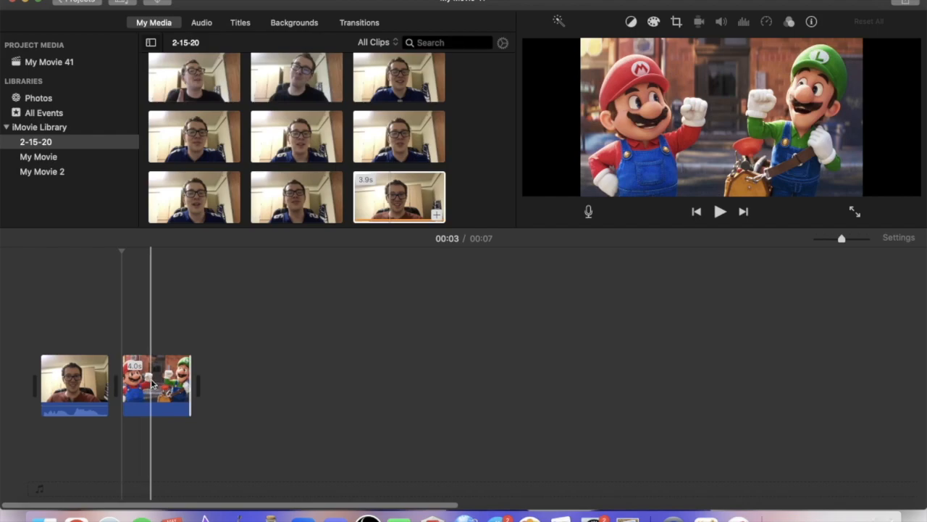
Move the Mario and Luigi picture above the start of the webcam clip as an overlay and play the result from the beginning.
left_click_drag(190, 383, 61, 322)
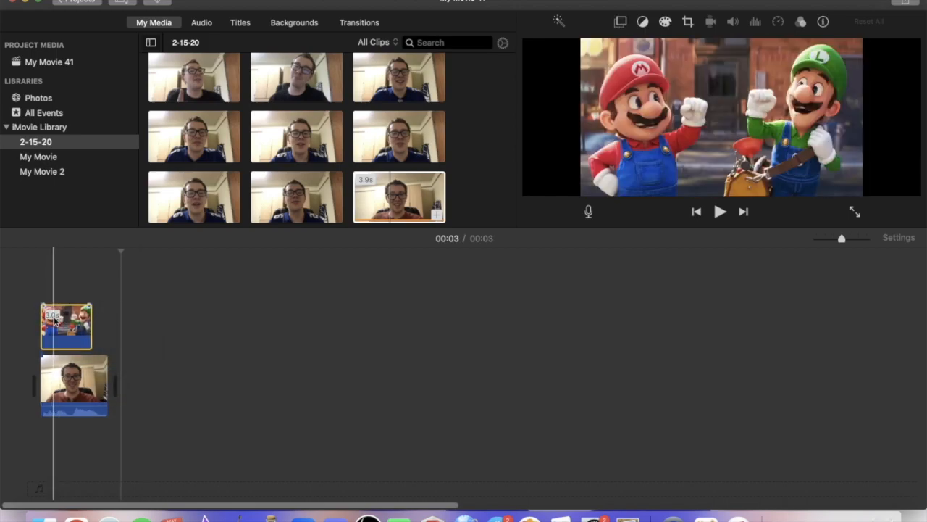
left_click(55, 320)
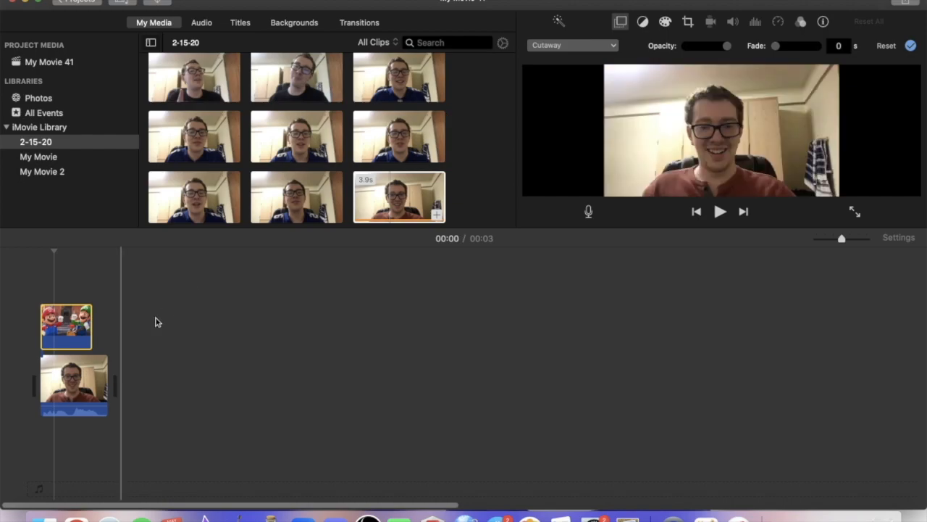
left_click(14, 328)
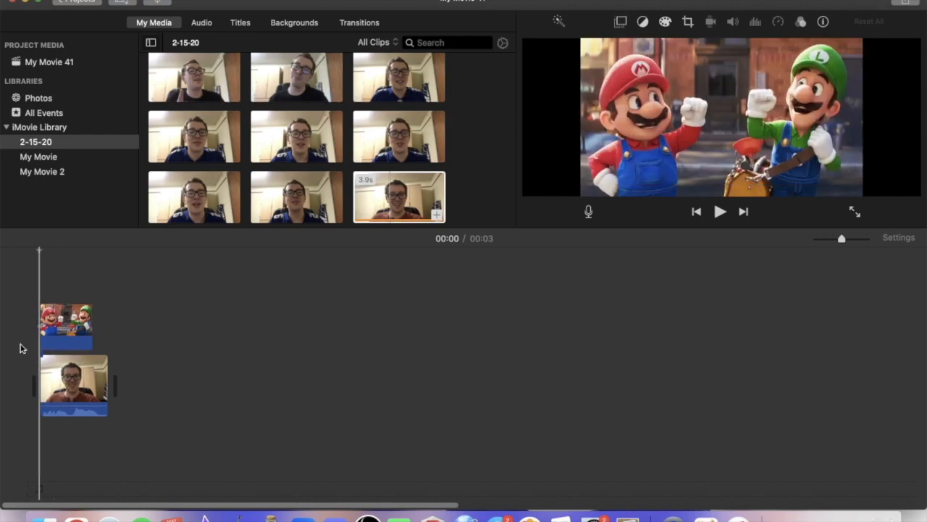
key("space")
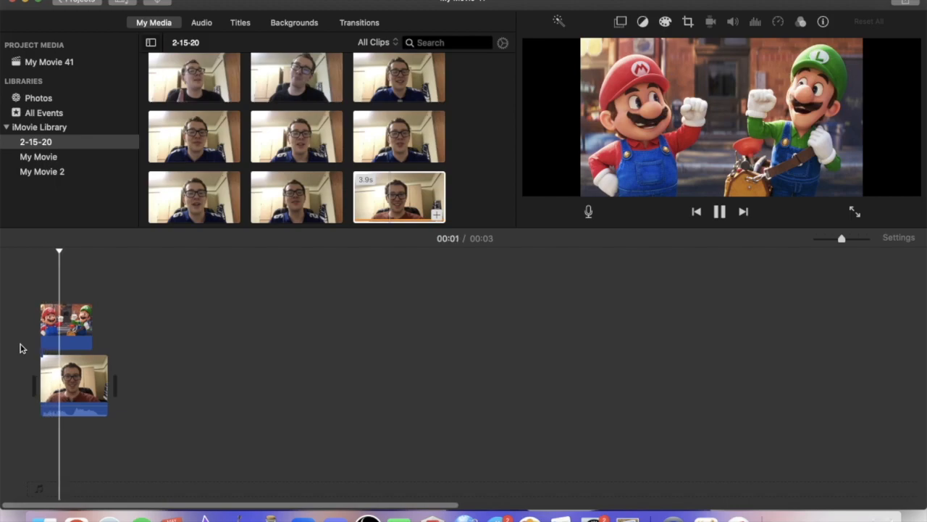
key("space")
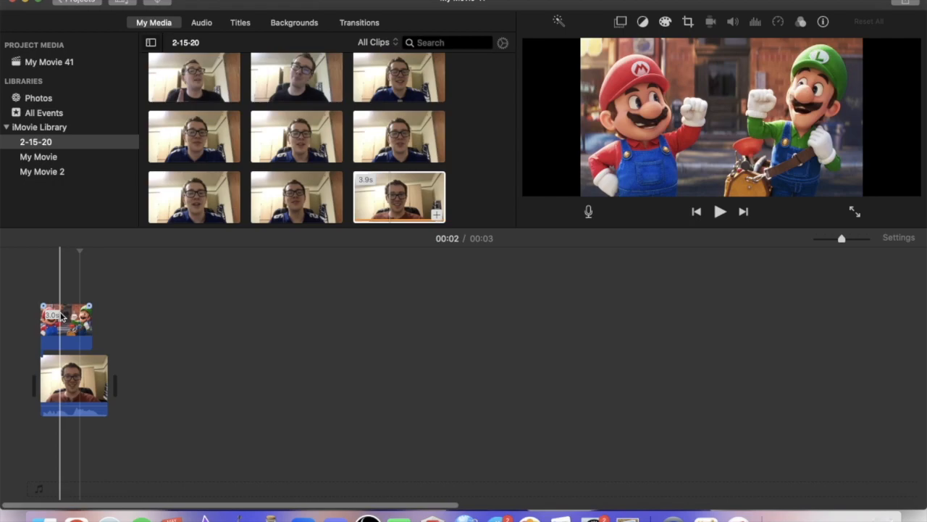
Set the overlay style of the Mario and Luigi picture to Split Screen.
left_click(62, 316)
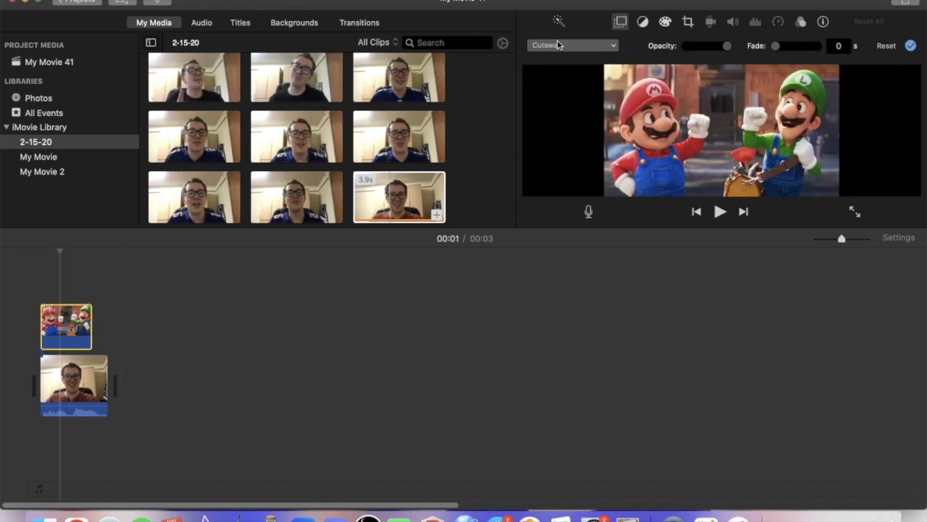
left_click(557, 42)
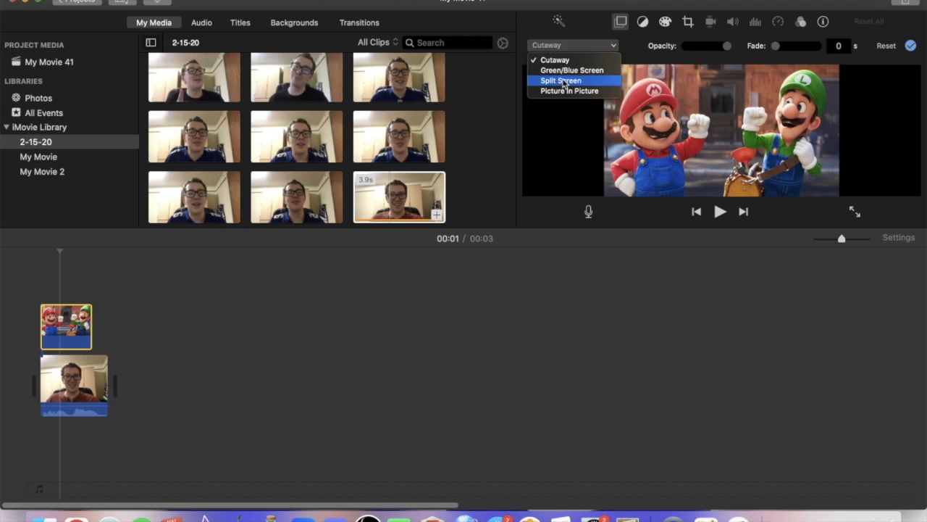
left_click(563, 81)
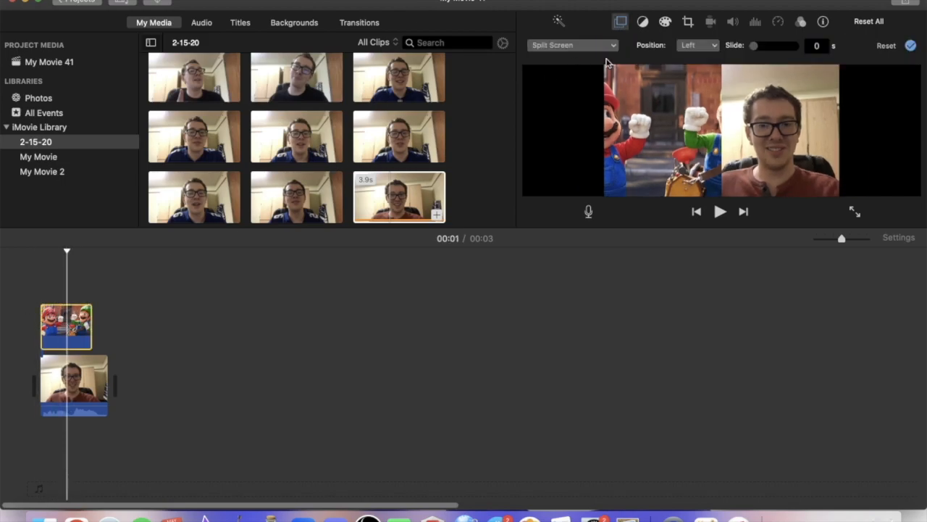
Try the split-screen position Right for the picture, set it back to Left, and return the playhead to the start.
left_click(692, 47)
left_click(706, 72)
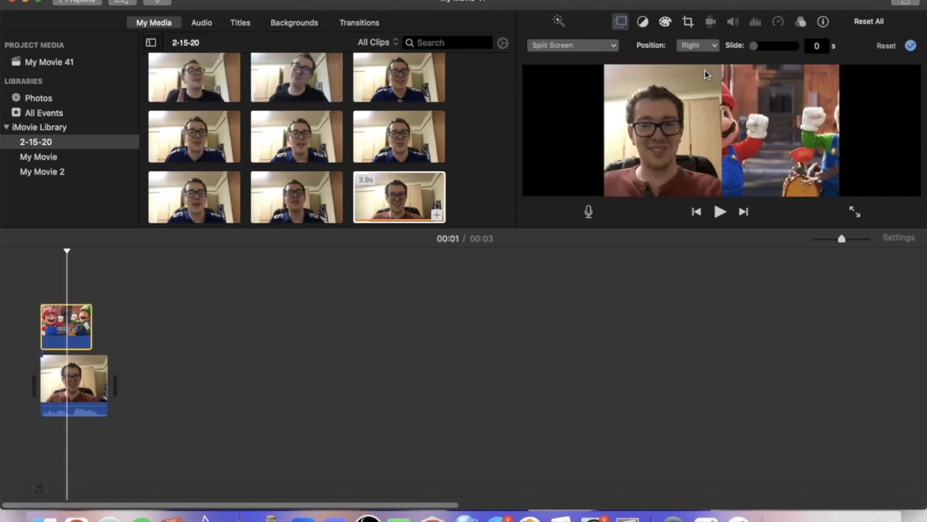
left_click(711, 44)
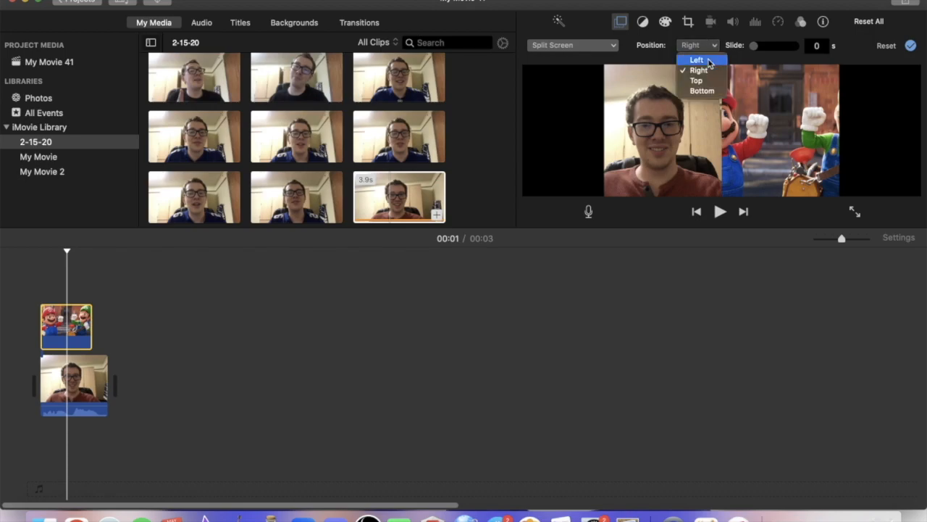
left_click(692, 58)
left_click(40, 293)
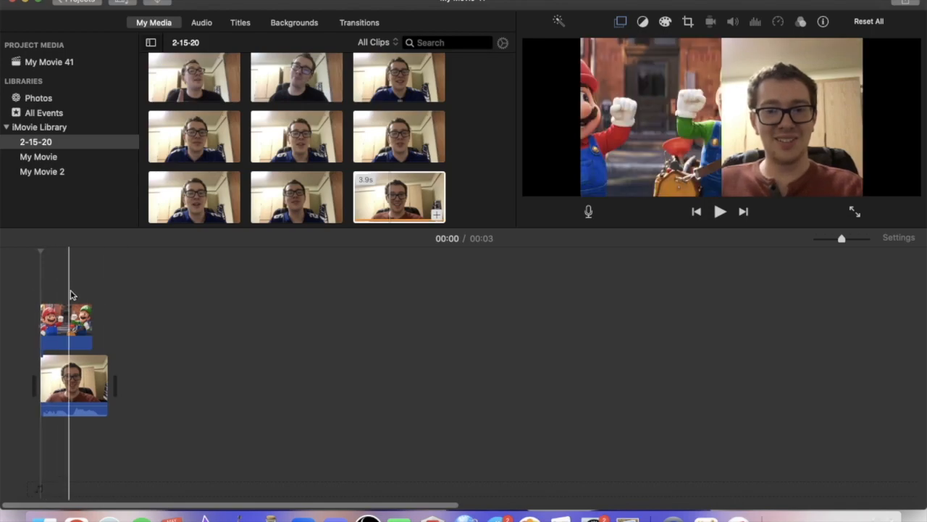
Set the Mario and Luigi overlay to Picture in Picture, place it at the frame's lower right edge, and play from the start.
left_click(67, 326)
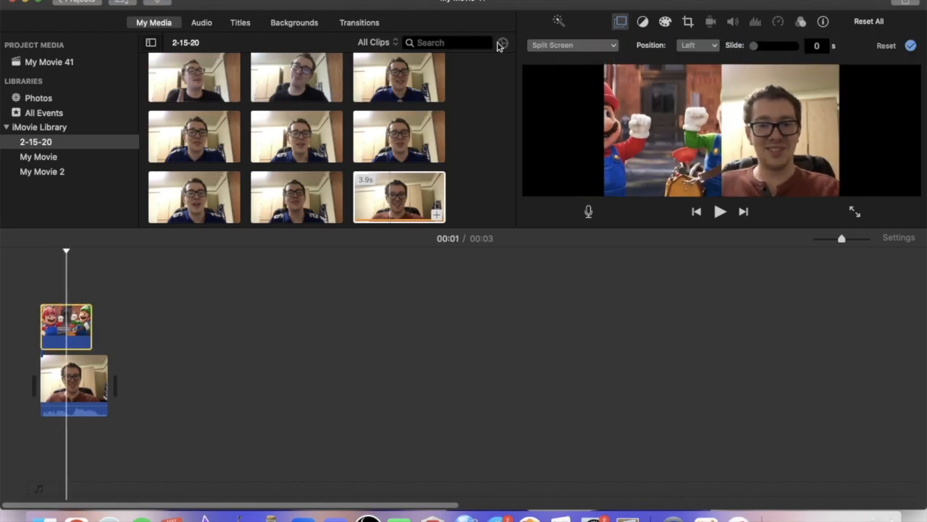
left_click(570, 44)
left_click(655, 129)
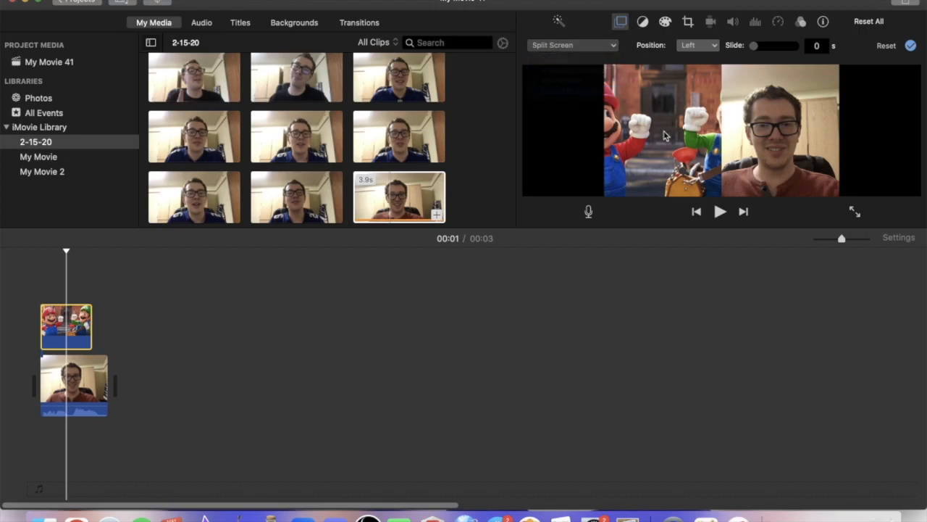
left_click_drag(809, 115, 797, 163)
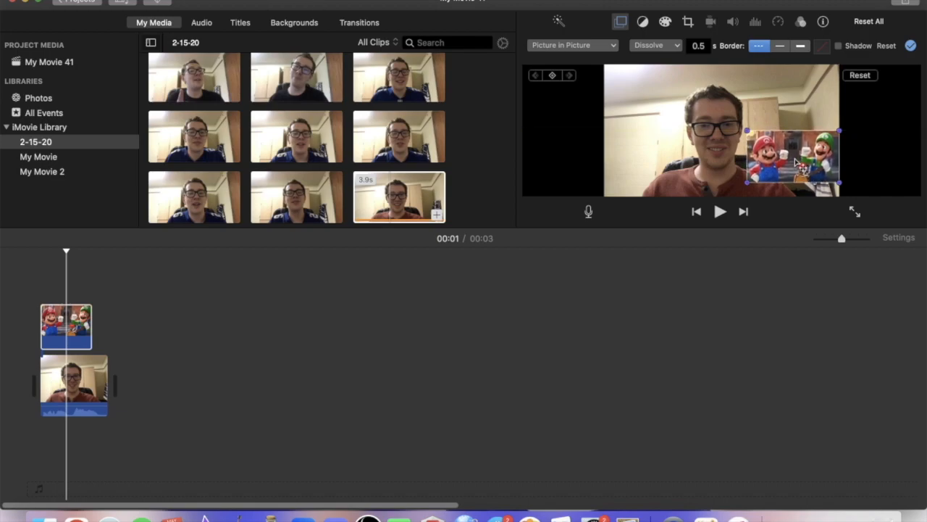
left_click(23, 293)
key("space")
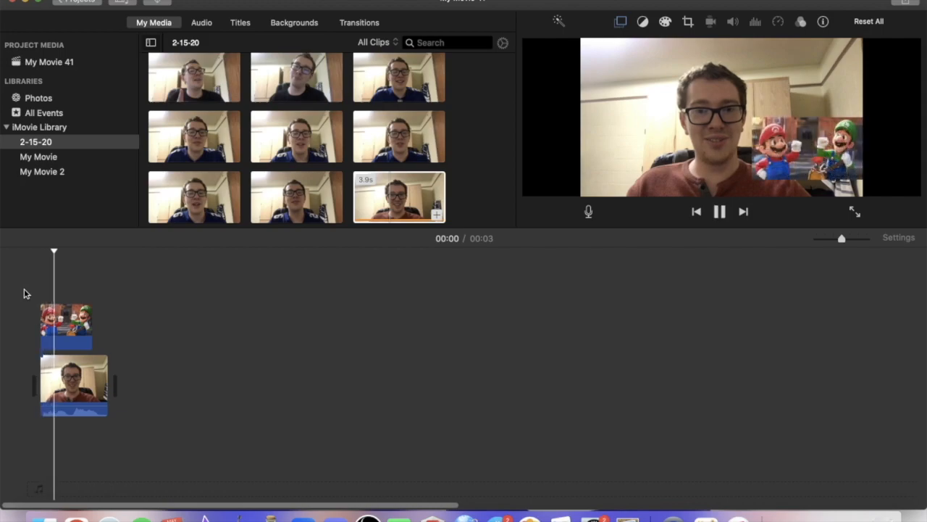
Set the dissolve duration of the picture-in-picture overlay to 0 seconds and return the playhead to the start.
left_click(70, 313)
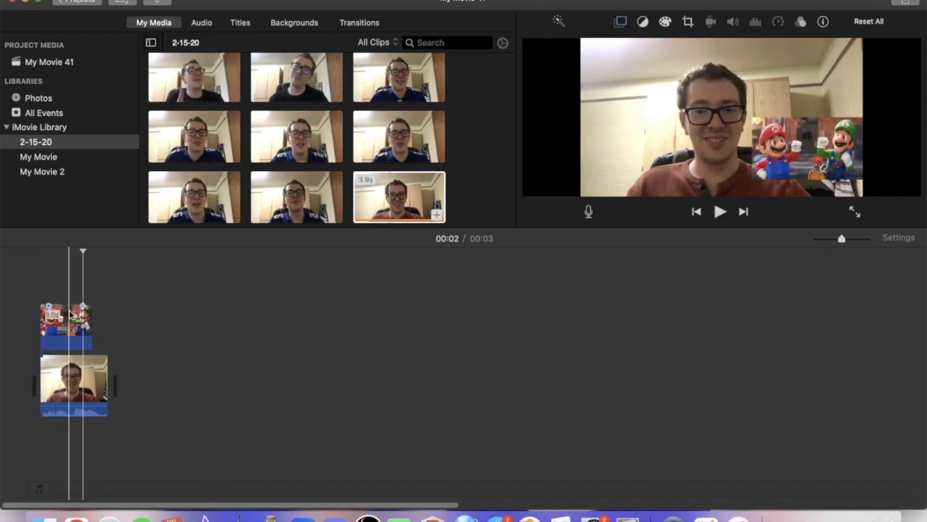
left_click(659, 45)
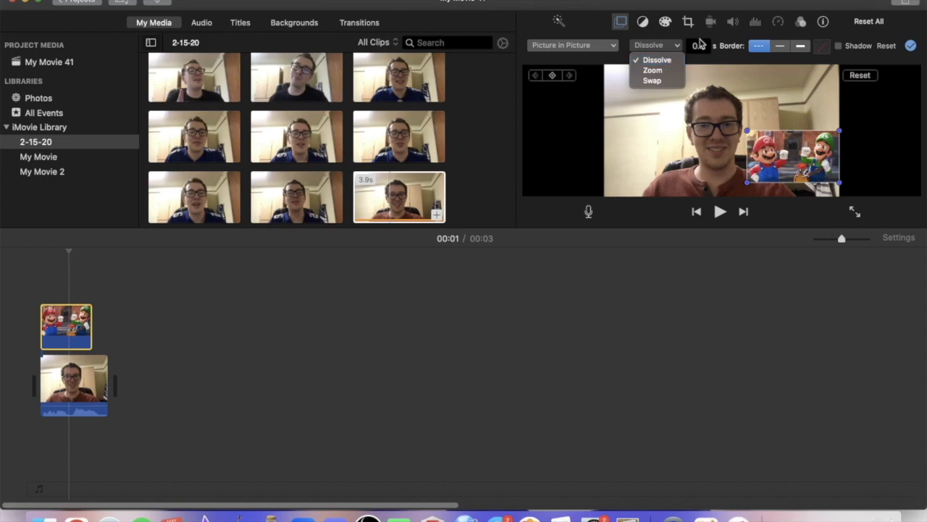
left_click(706, 45)
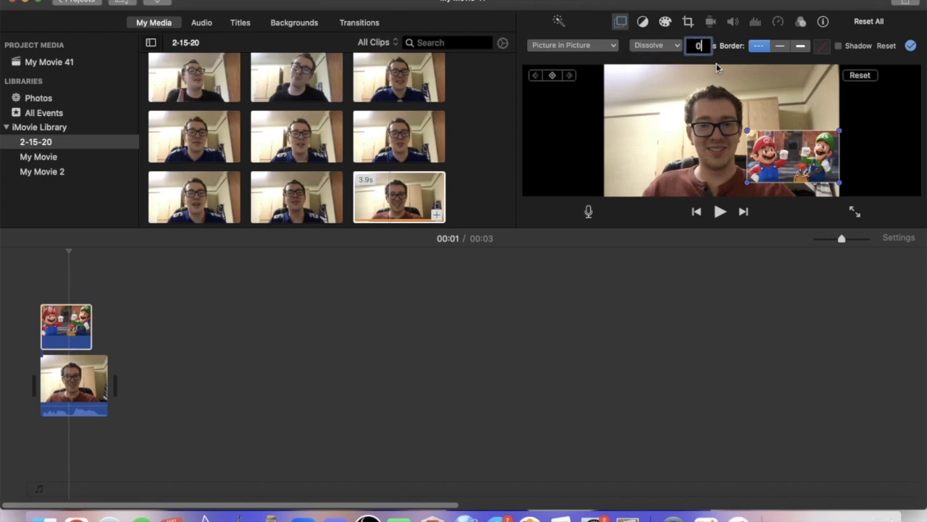
left_click(10, 333)
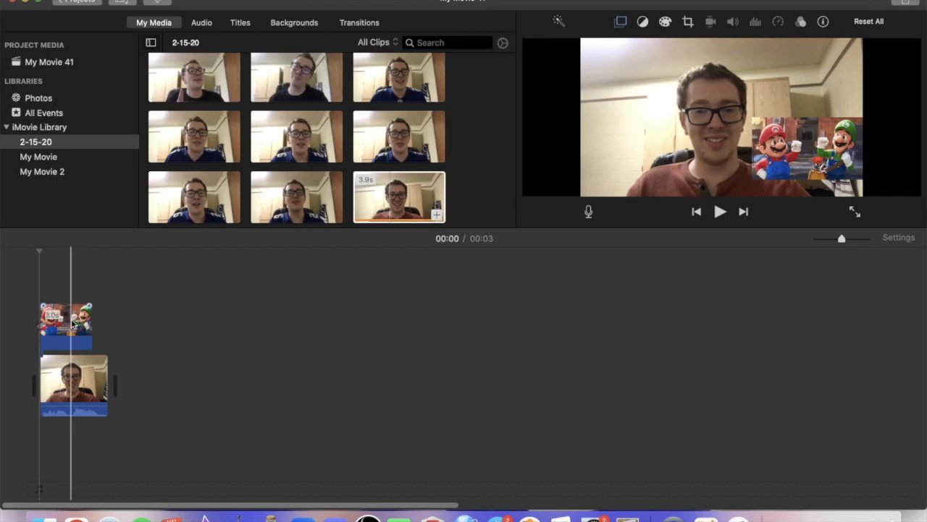
Move the Mario and Luigi picture into the main track after the webcam clip and preview it with the Ken Burns style.
left_click(71, 326)
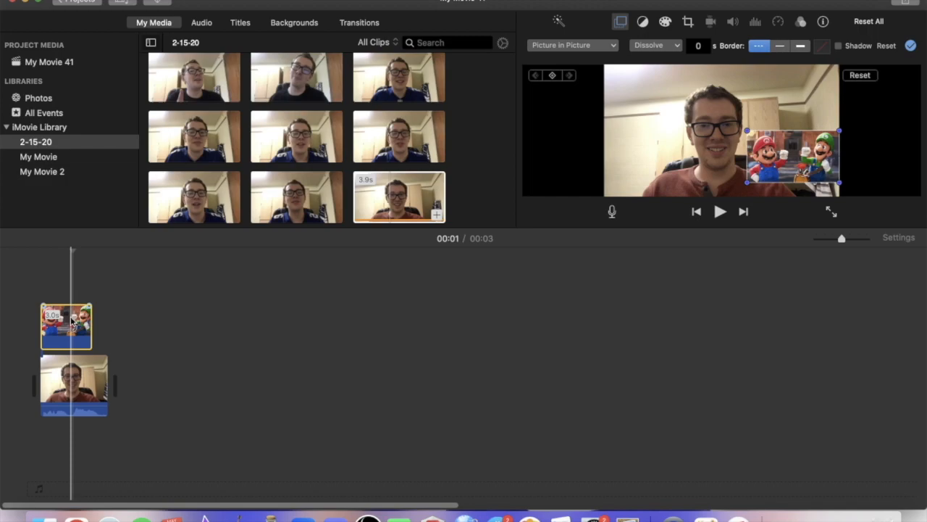
left_click_drag(70, 322, 147, 377)
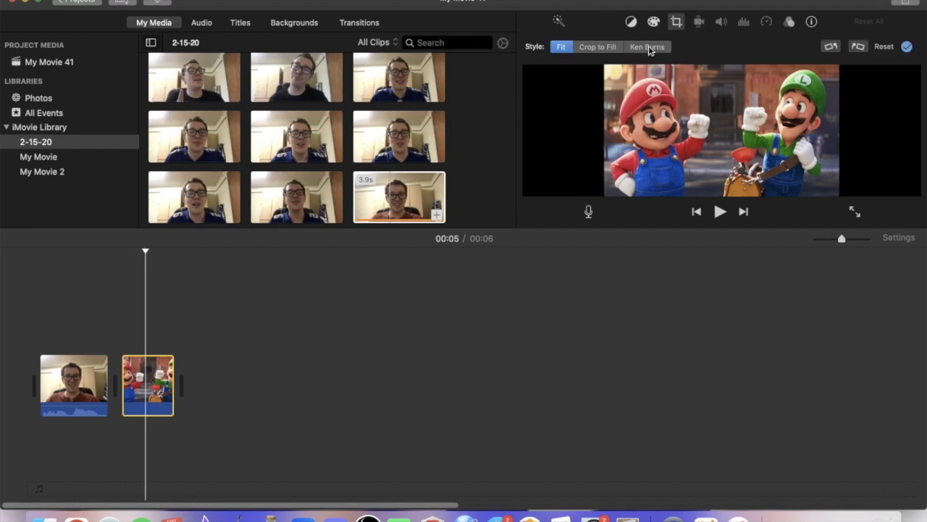
left_click(650, 48)
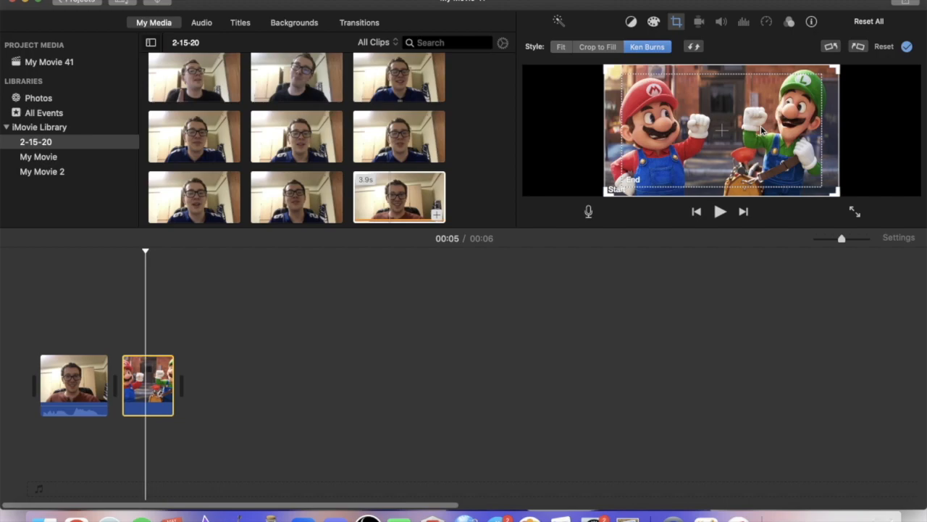
left_click(125, 347)
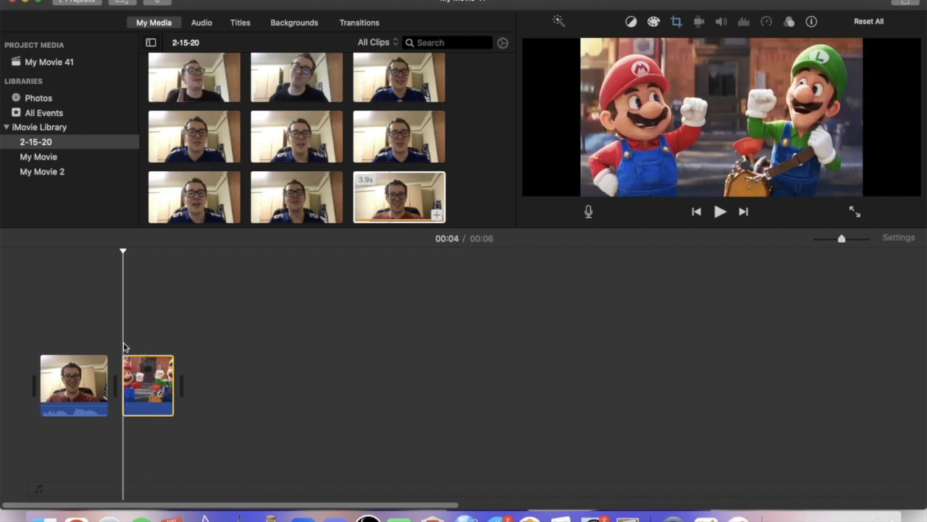
key("space")
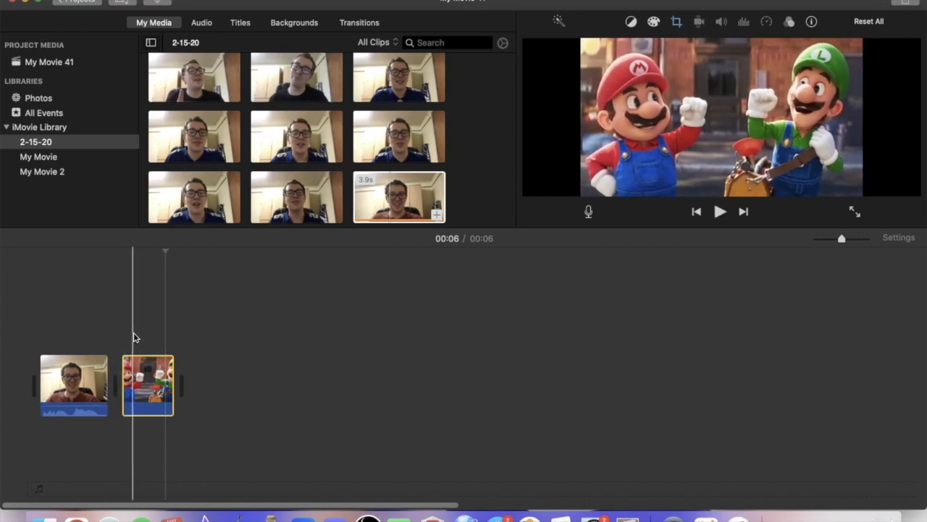
Try the Ken Burns end frame smaller on Mario's head, move it over Luigi's face, and play the movie.
left_click(137, 377)
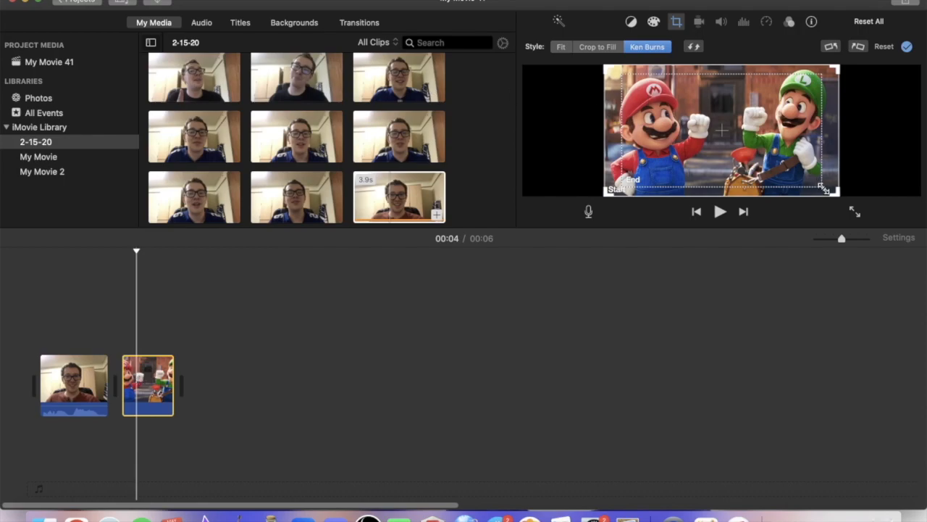
left_click_drag(824, 187, 772, 159)
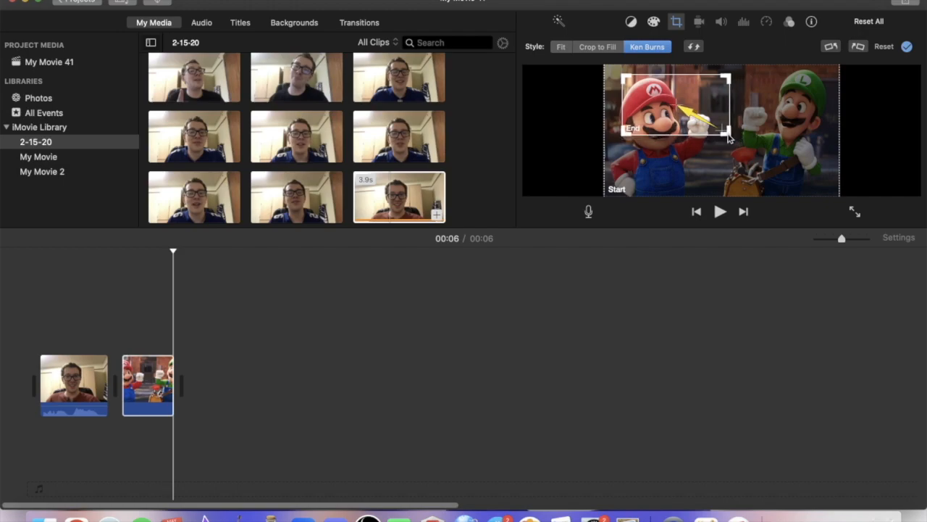
left_click_drag(702, 78, 800, 81)
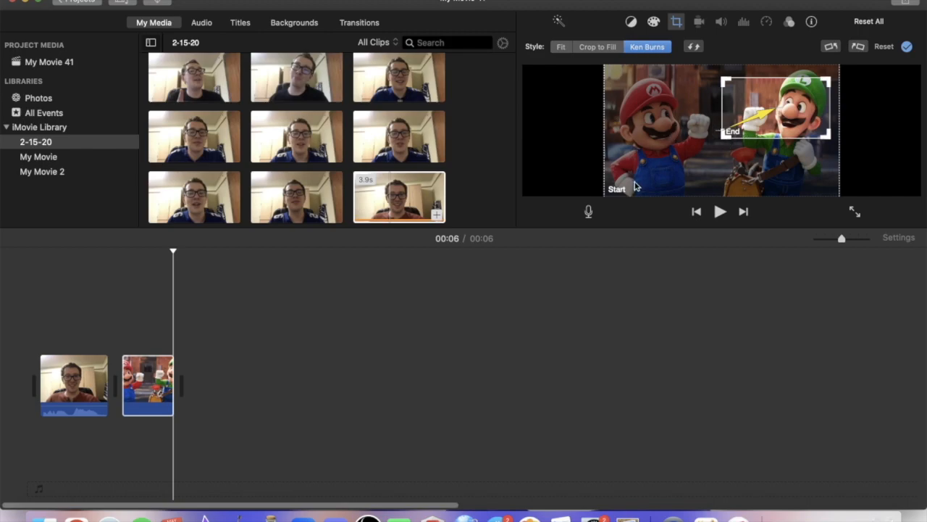
left_click(121, 360)
key("space")
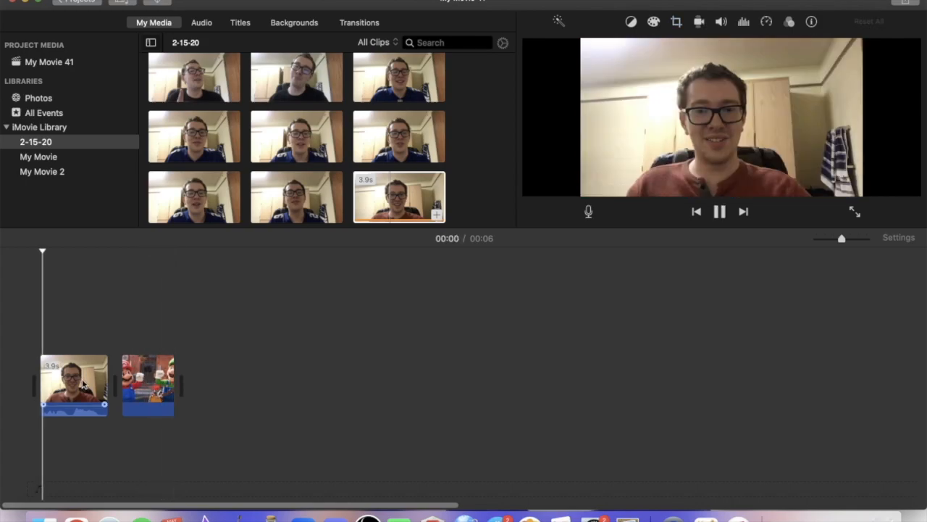
Tighten the Ken Burns end frame around Luigi's face, shrink the start frame to the area around Luigi, and play the picture.
left_click(145, 362)
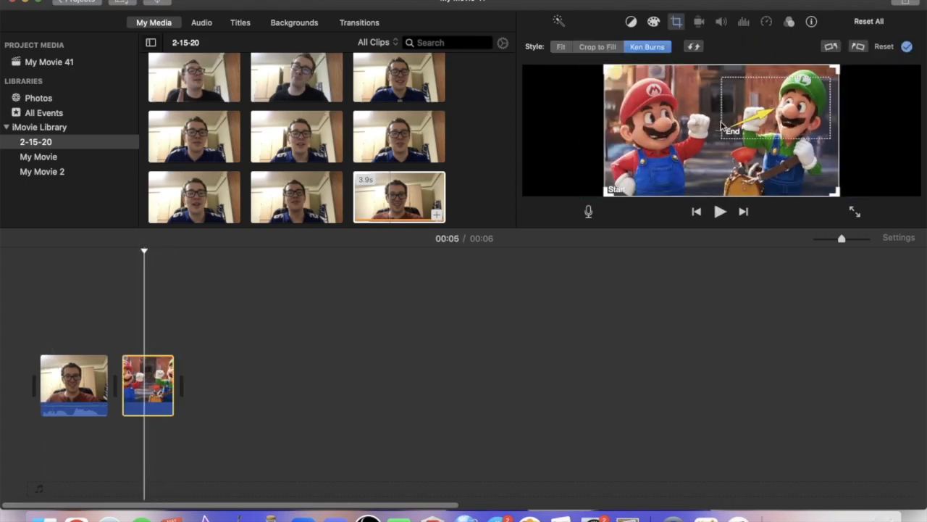
left_click_drag(725, 143, 731, 133)
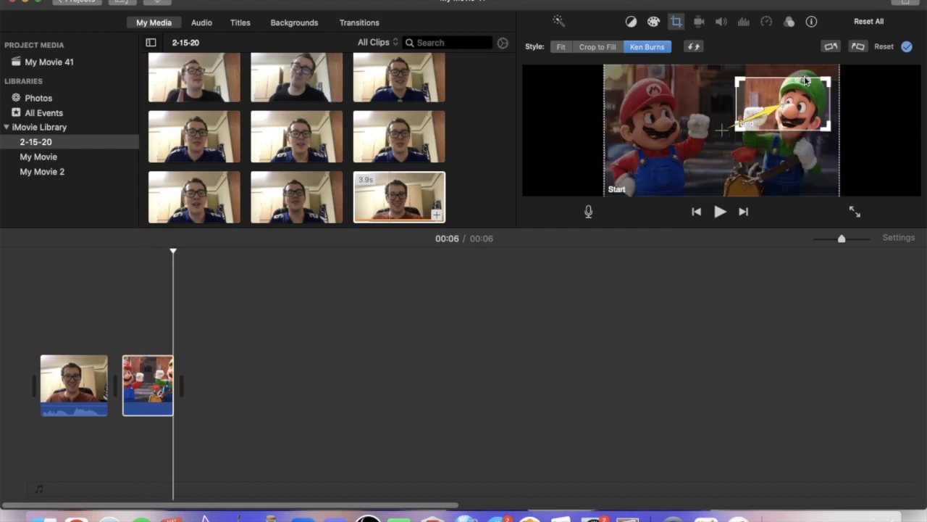
left_click(606, 195)
left_click_drag(605, 194, 716, 148)
key("space")
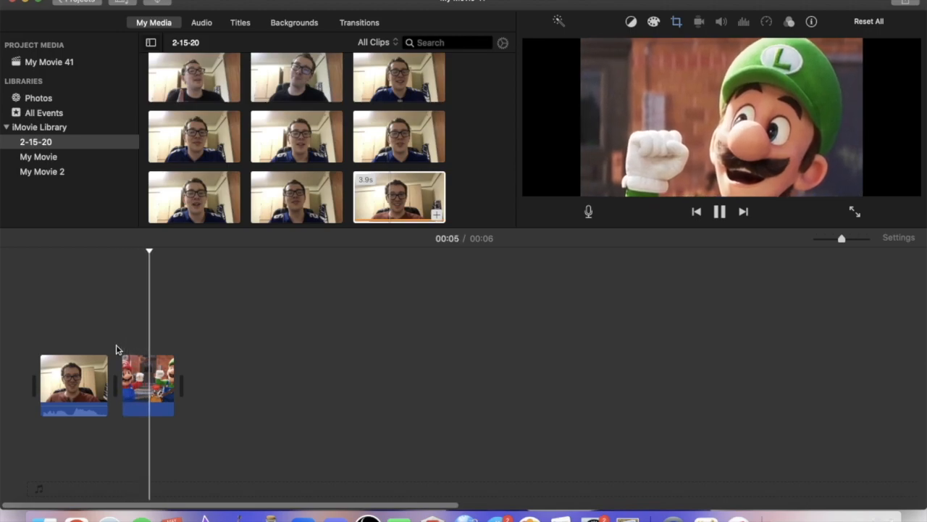
Expand the Ken Burns start frame back to the whole picture and try the Fit crop style.
left_click(145, 376)
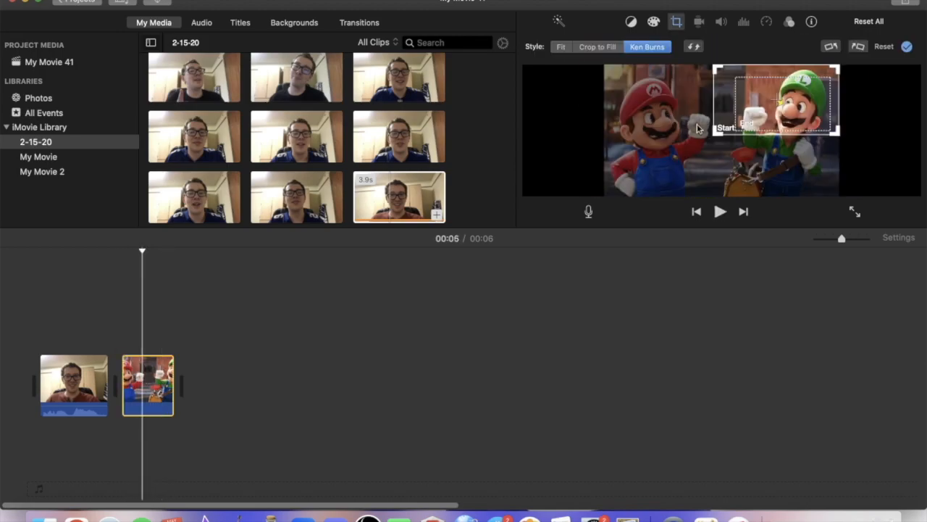
left_click_drag(716, 131, 583, 190)
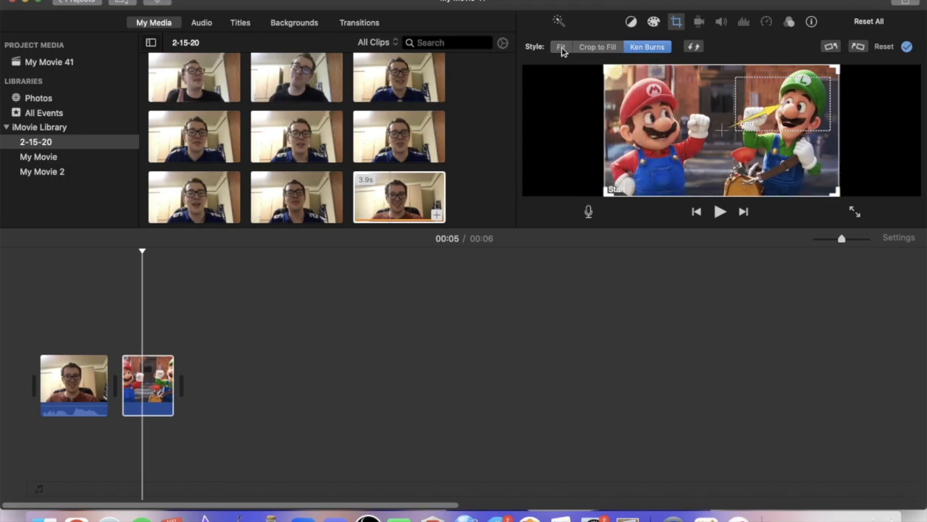
left_click(561, 48)
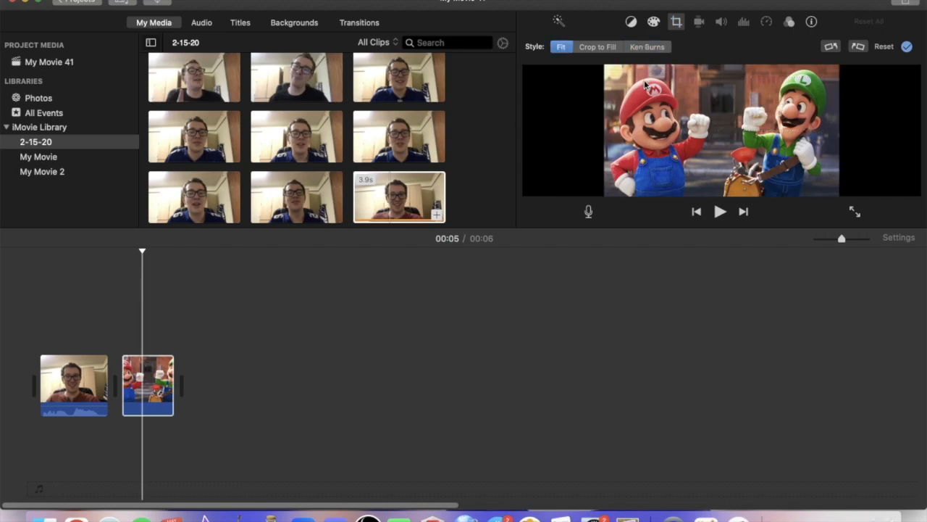
Set the picture to Crop to Fill with the crop frame around Mario's upper body and play the result.
left_click(598, 47)
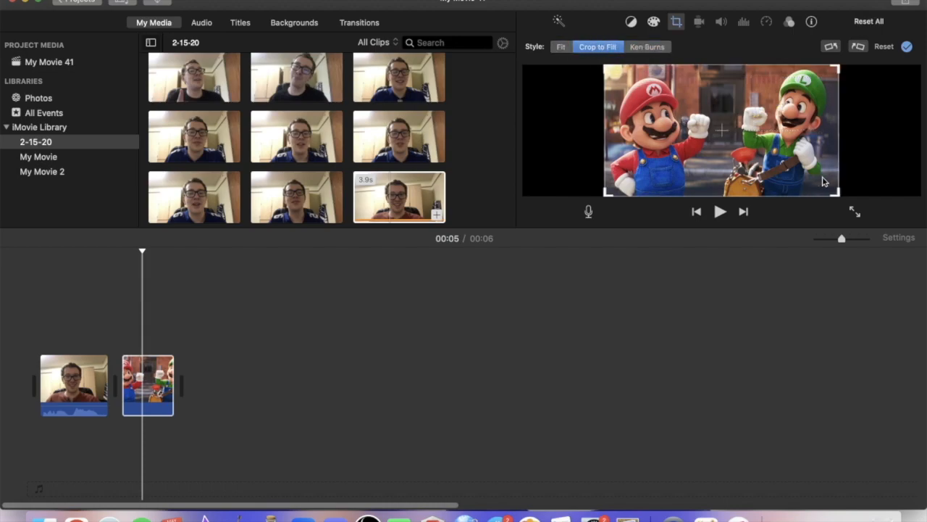
left_click_drag(839, 196, 753, 142)
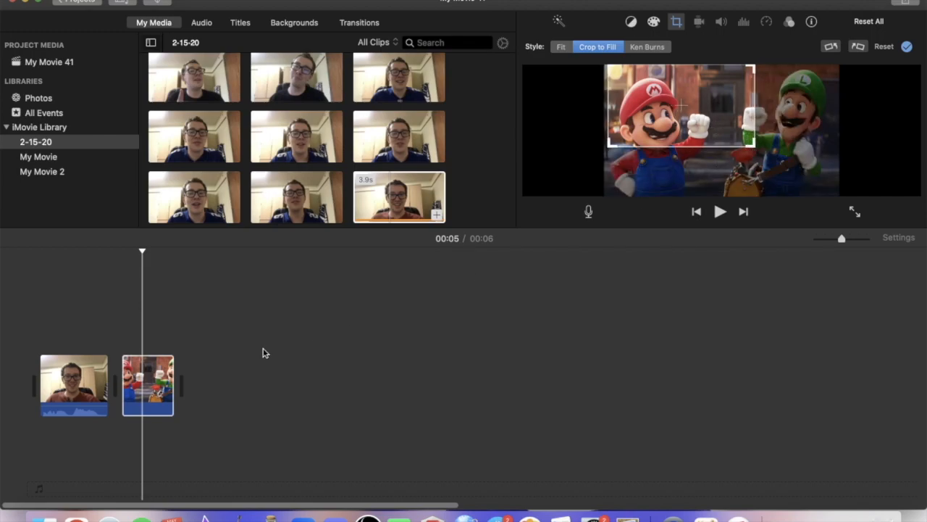
left_click(120, 331)
key("space")
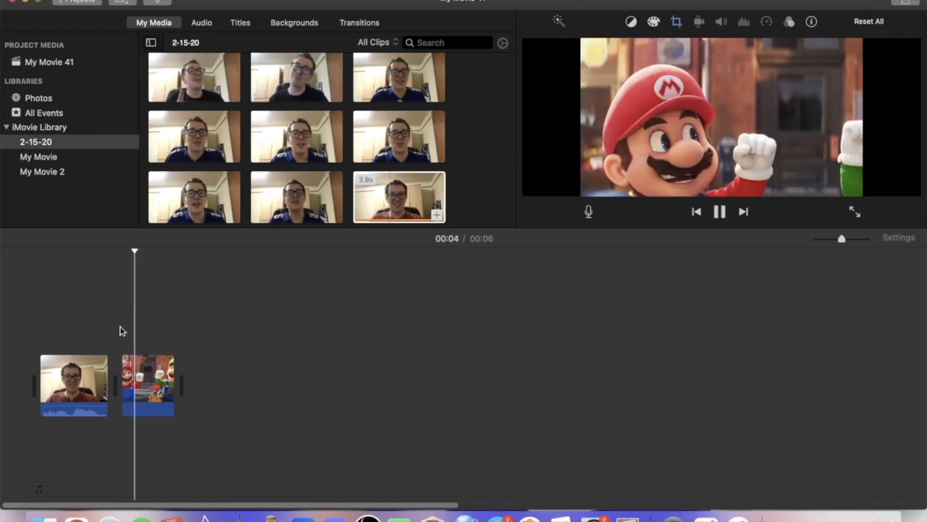
key("space")
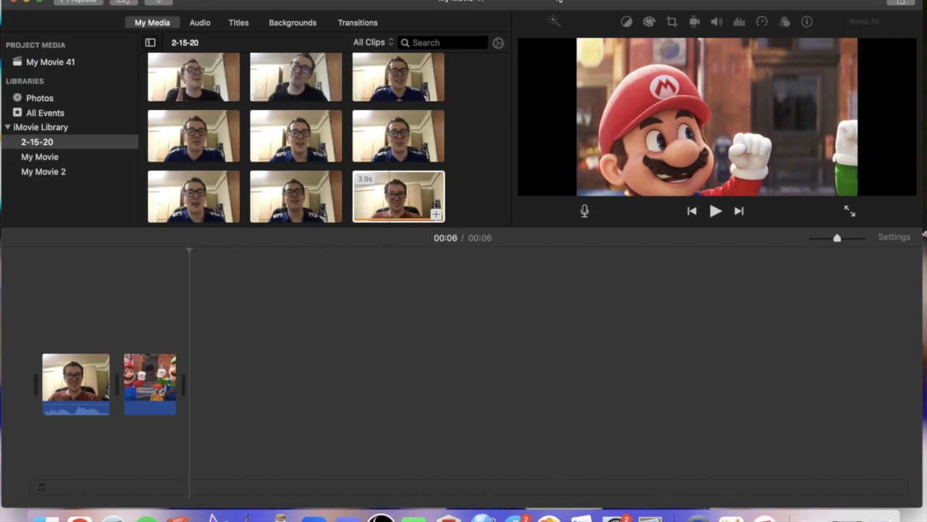
Add the Koopa Cape - Mario Kart Wii (1) audio file from the desktop beneath the Mario and Luigi picture.
left_click_drag(560, 4, 525, 81)
left_click_drag(661, 17, 72, 497)
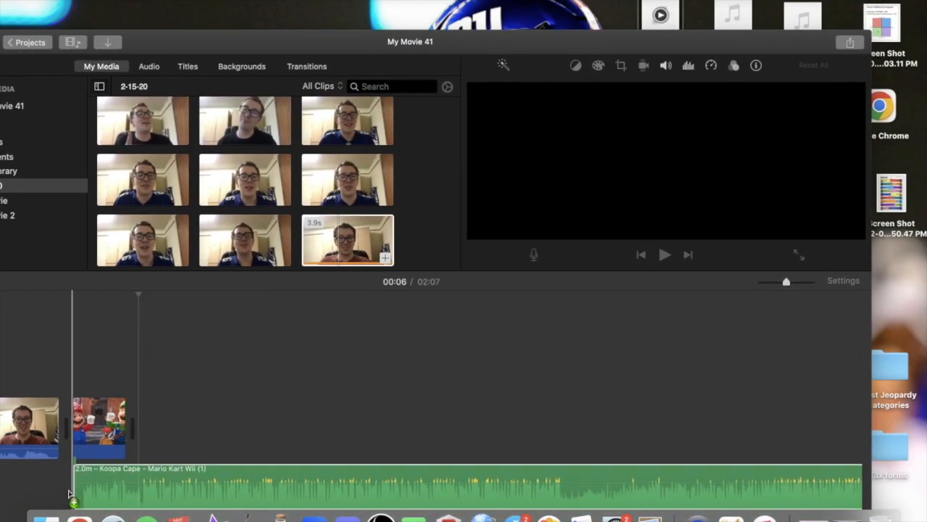
left_click_drag(472, 44, 521, 1)
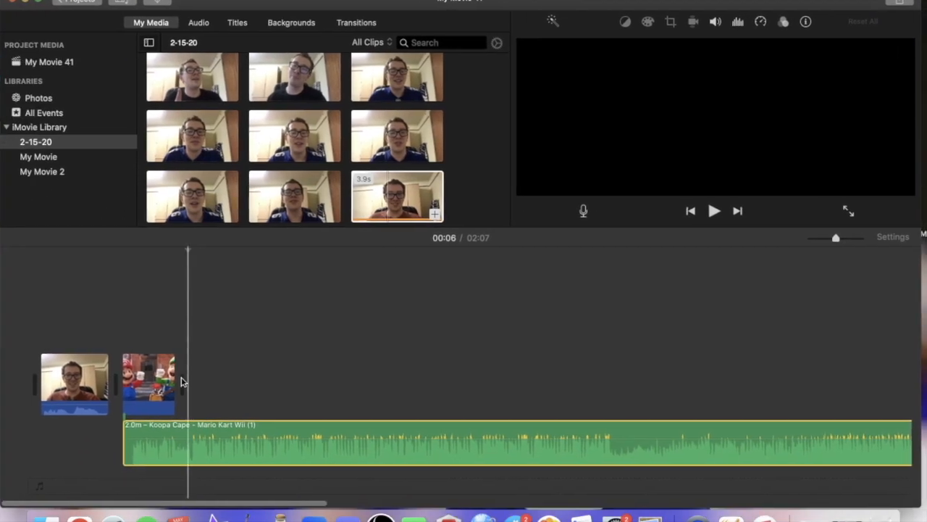
Move the Koopa Cape music to begin at the start of the webcam clip and play the opening.
left_click_drag(207, 429, 118, 428)
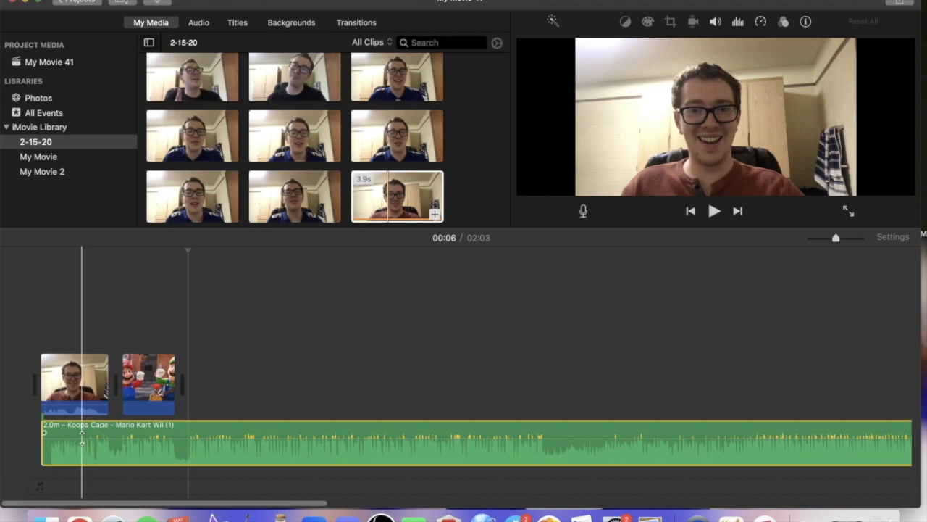
left_click(34, 410)
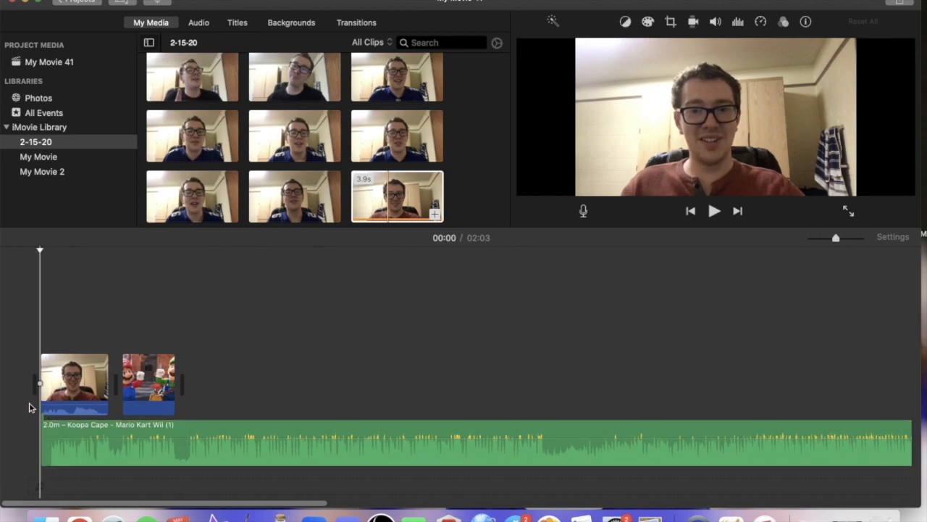
key("space")
key("space")
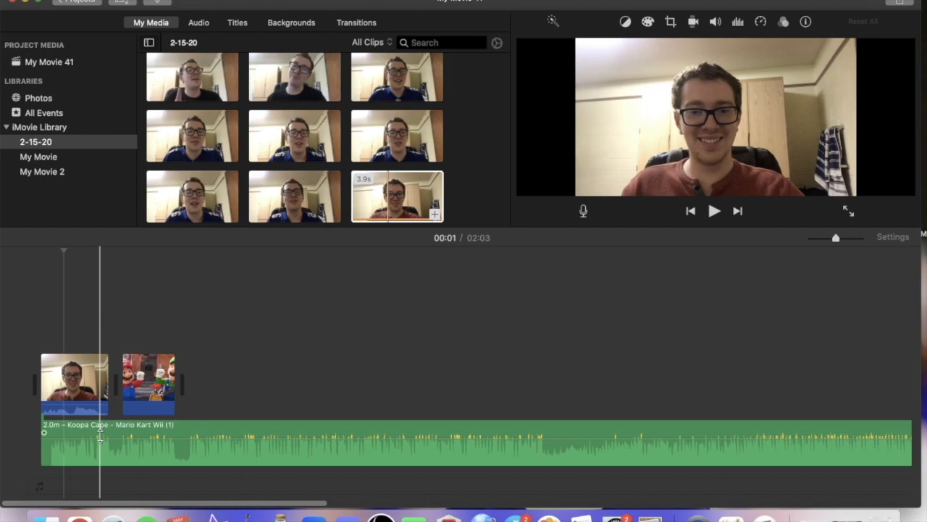
Lower the Koopa Cape music volume to 1% and play part of the webcam clip to check the balance.
left_click_drag(100, 437, 103, 455)
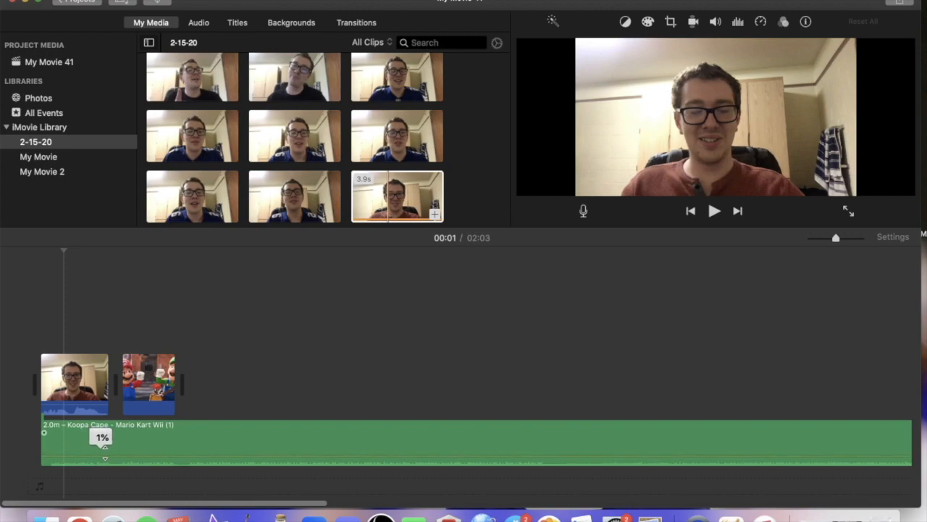
mouse_move(105, 453)
left_mouse_down()
mouse_move(108, 424)
mouse_move(114, 453)
left_mouse_up()
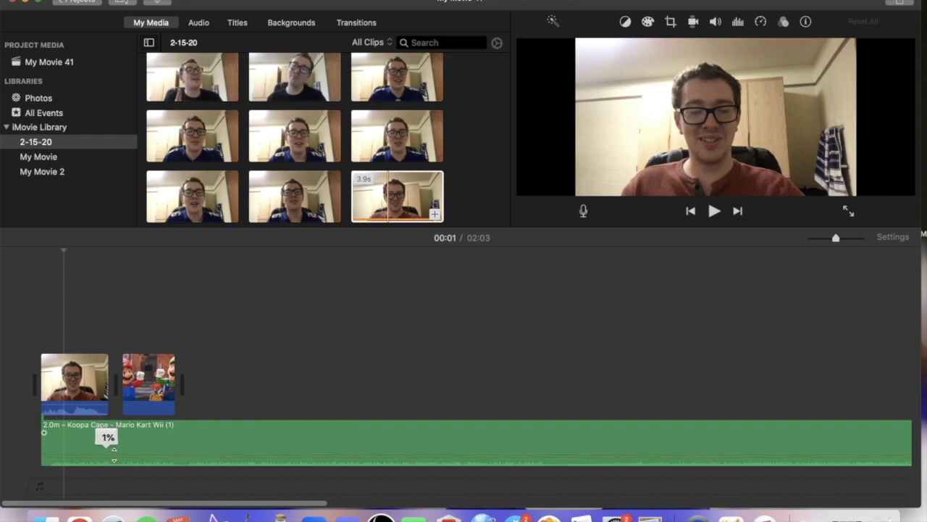
left_click(58, 388)
key("space")
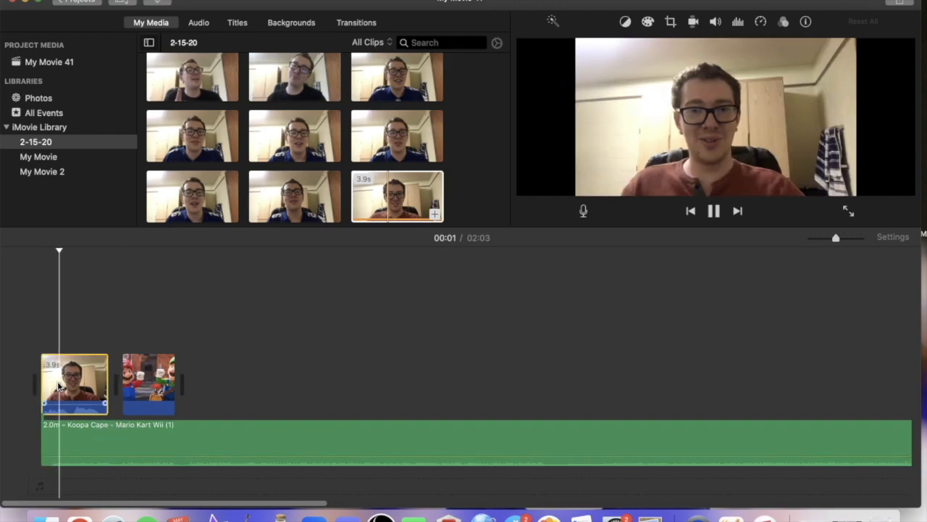
key("space")
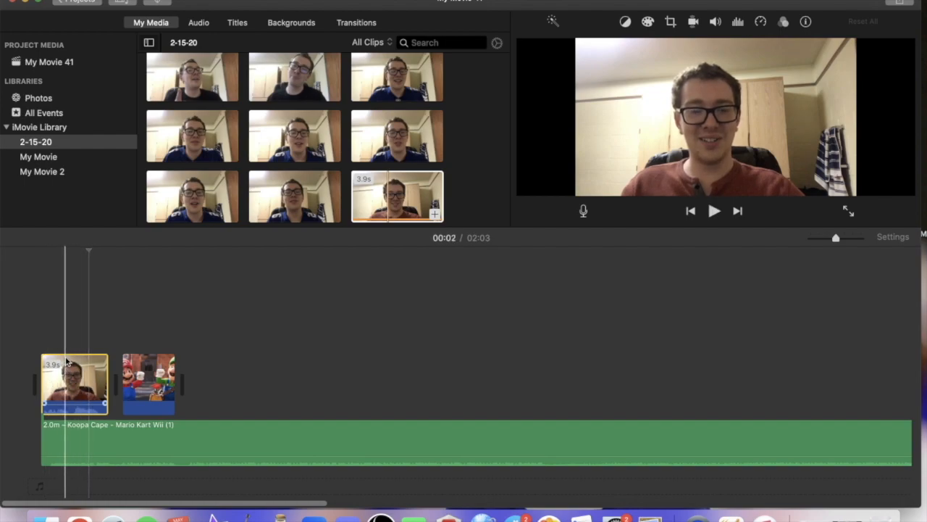
Raise the webcam clip's audio volume, play part of it, and fine-tune the level.
left_click(40, 349)
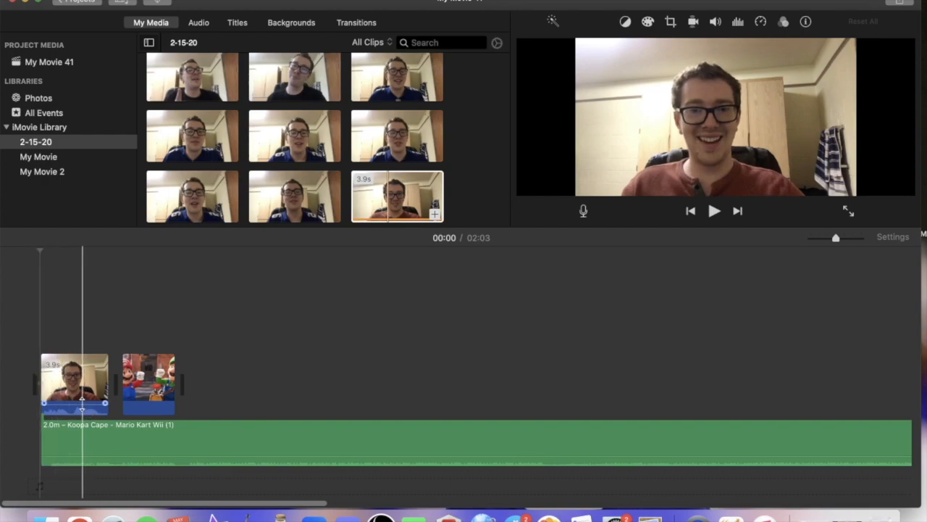
left_click_drag(82, 409, 83, 400)
left_click(77, 348)
key("space")
key("space")
left_click_drag(85, 400, 89, 399)
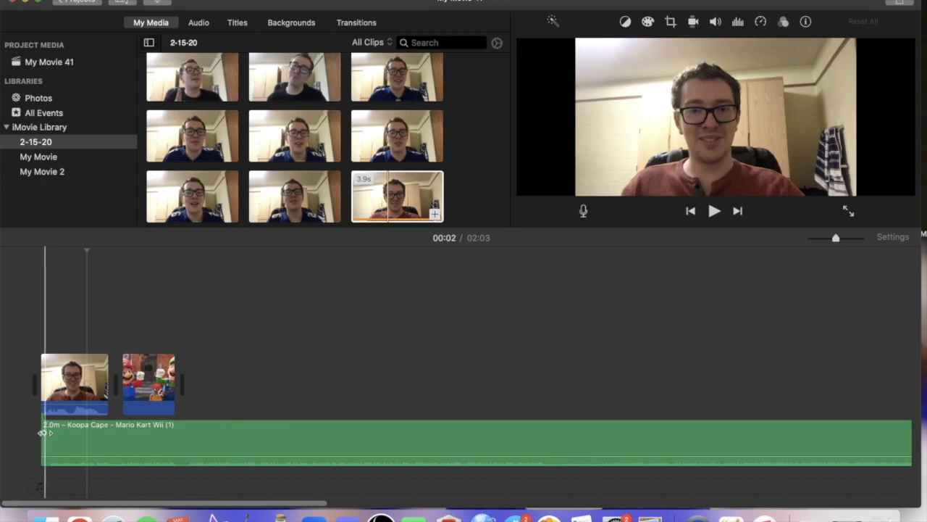
Add a fade-in of about +02:47.68 at the beginning of the Koopa Cape music.
left_click_drag(42, 432, 81, 432)
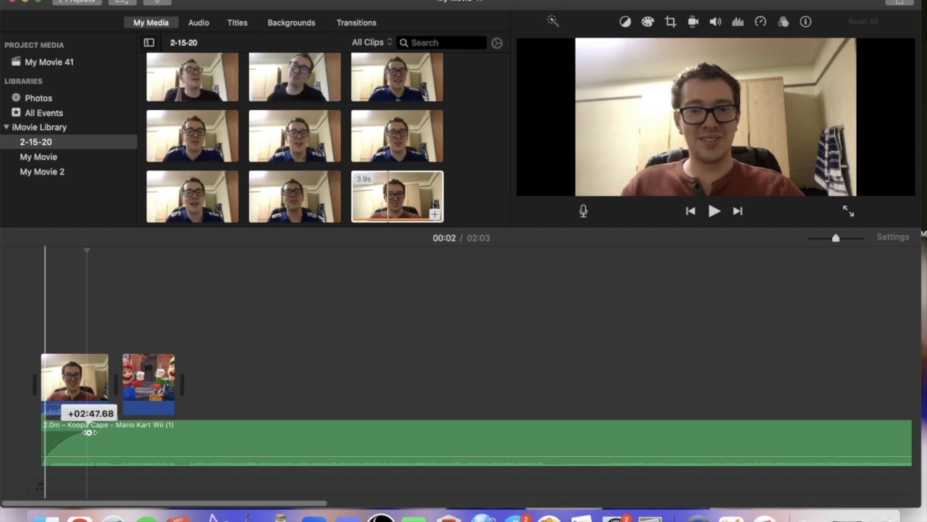
Play the opening of the webcam clip to check the fade-in on the Koopa Cape music.
left_click_drag(88, 431, 89, 432)
left_click(52, 427)
key("space")
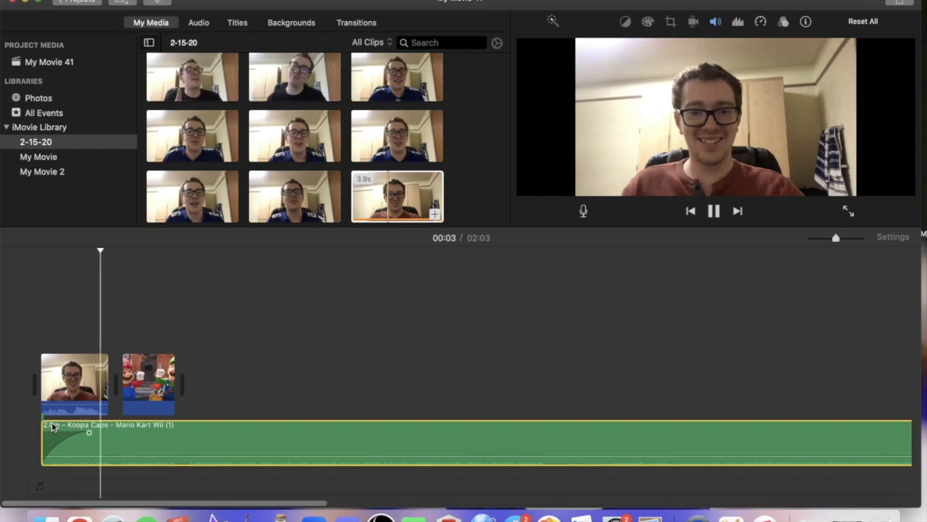
key("space")
Add a fade-out at the end of the Koopa Cape music.
left_click_drag(180, 503, 729, 472)
left_click_drag(645, 433, 595, 433)
left_click_drag(558, 504, 64, 498)
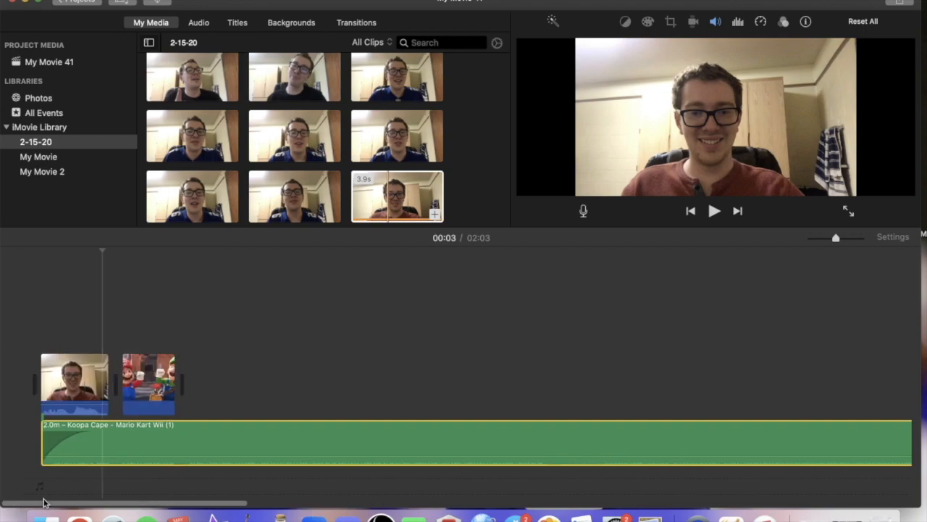
Split the Koopa Cape music where the webcam clip ends and delete the remaining part of the music.
right_click(118, 430)
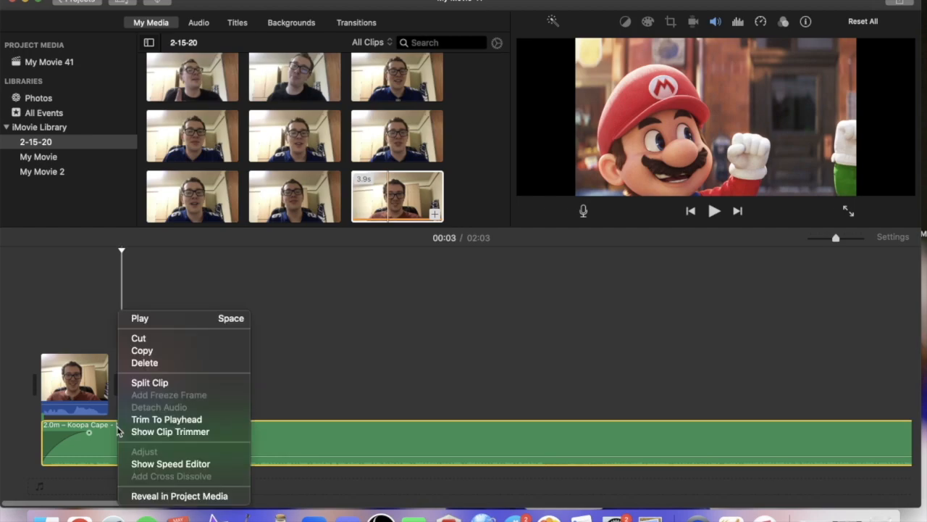
left_click(151, 382)
left_click(146, 431)
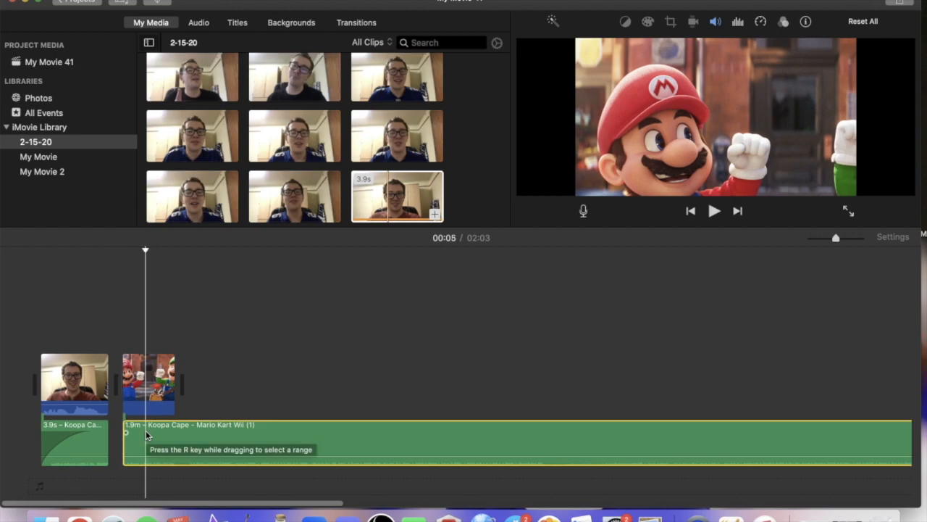
key("Delete")
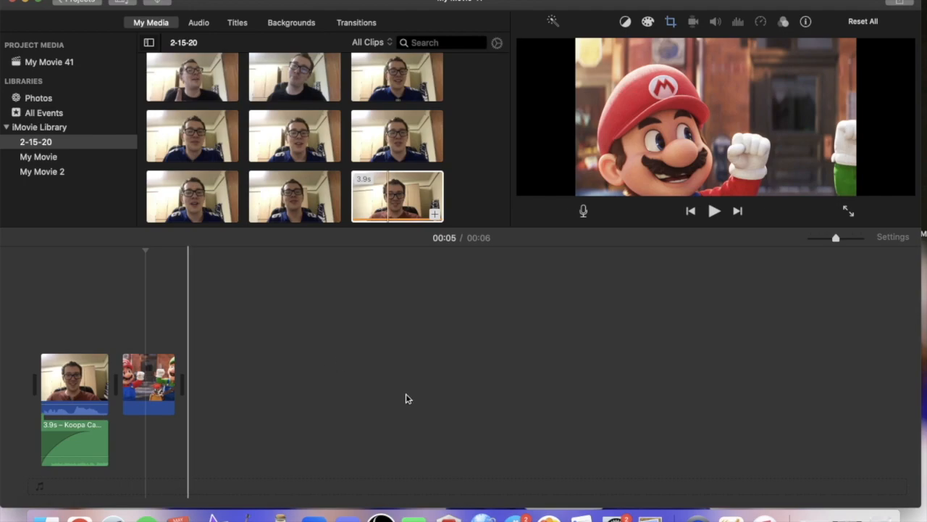
left_click(847, 519)
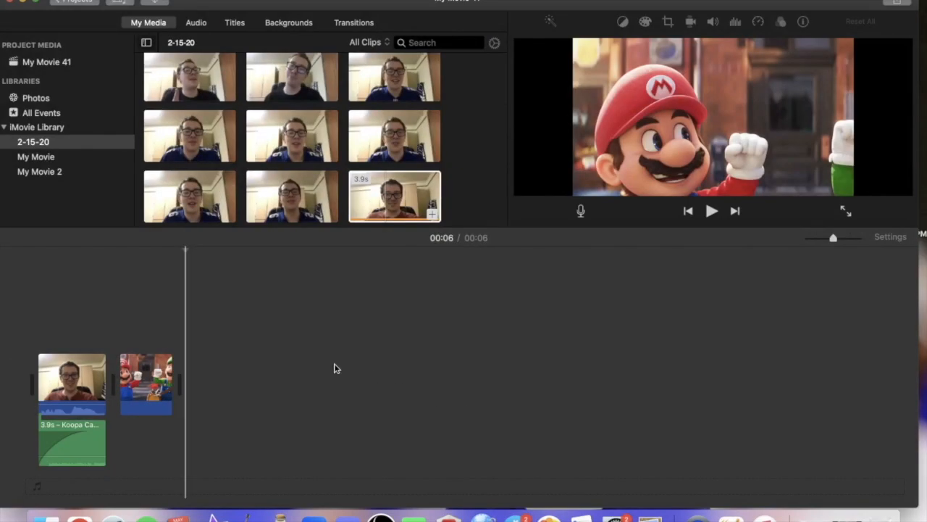
Add a Spin In transition before the webcam clip and a Cross Zoom transition between it and the Mario picture.
left_click(355, 23)
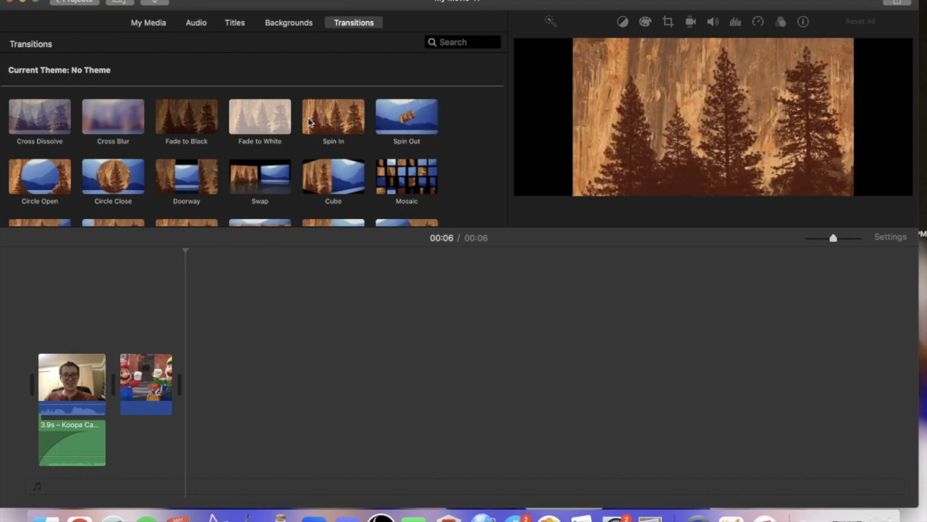
mouse_move(313, 124)
left_mouse_down()
mouse_move(333, 119)
mouse_move(16, 389)
left_mouse_up()
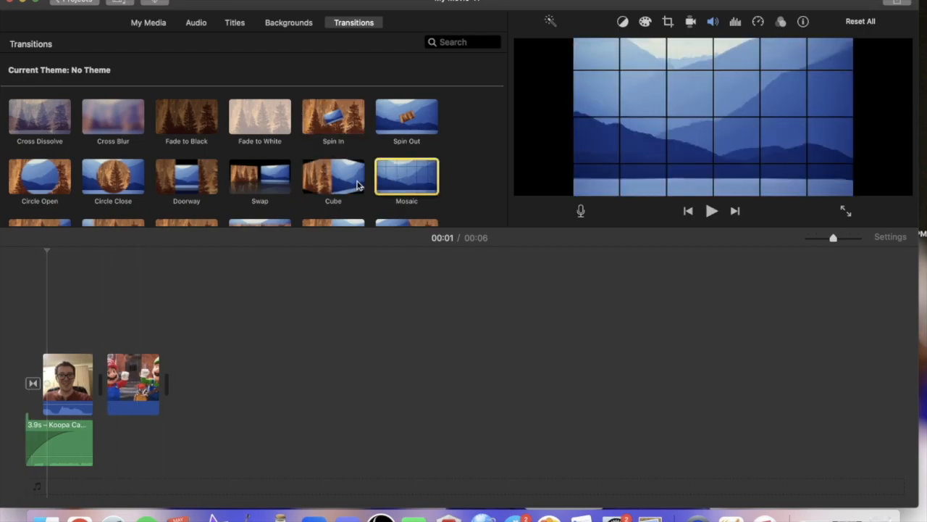
scroll(355, 181, "down", 2)
scroll(356, 187, "down", 2)
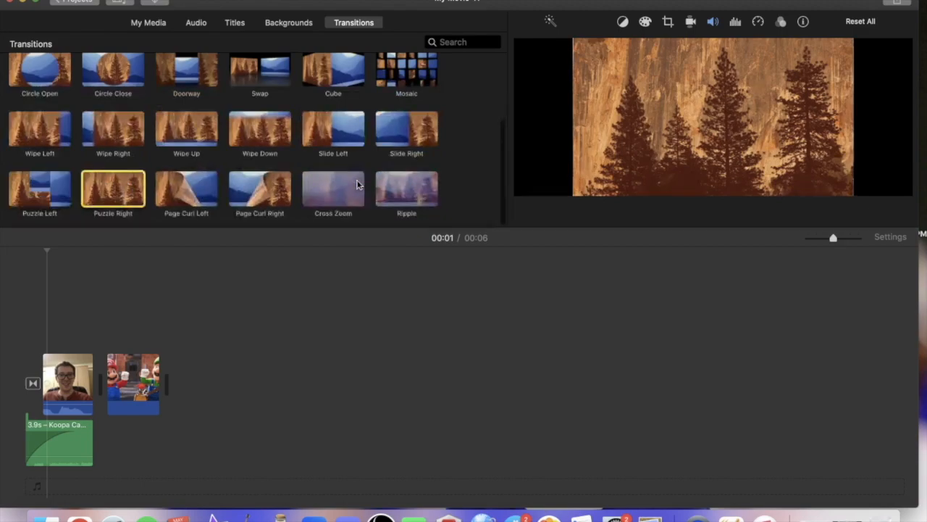
left_click_drag(323, 196, 95, 384)
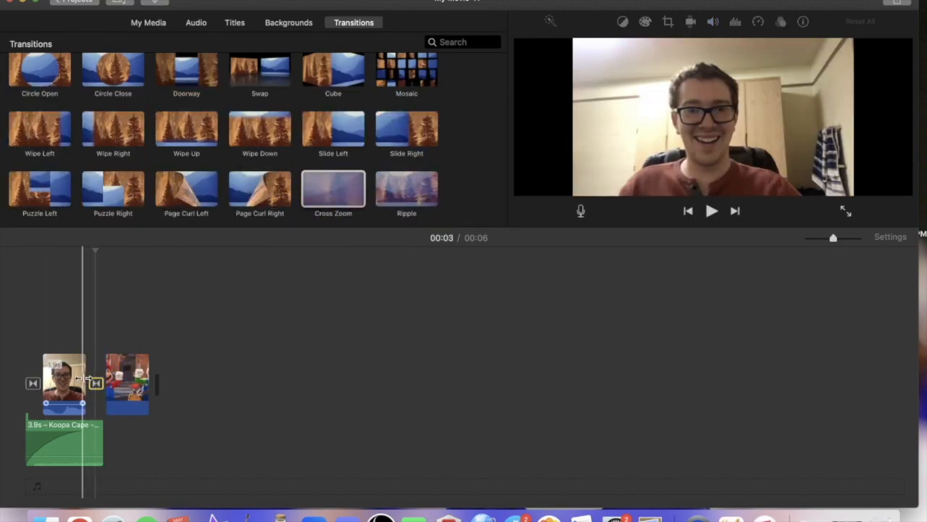
Play from the end of the webcam clip into the Mario picture to check the Cross Zoom transition.
left_click(83, 380)
key("space")
key("space")
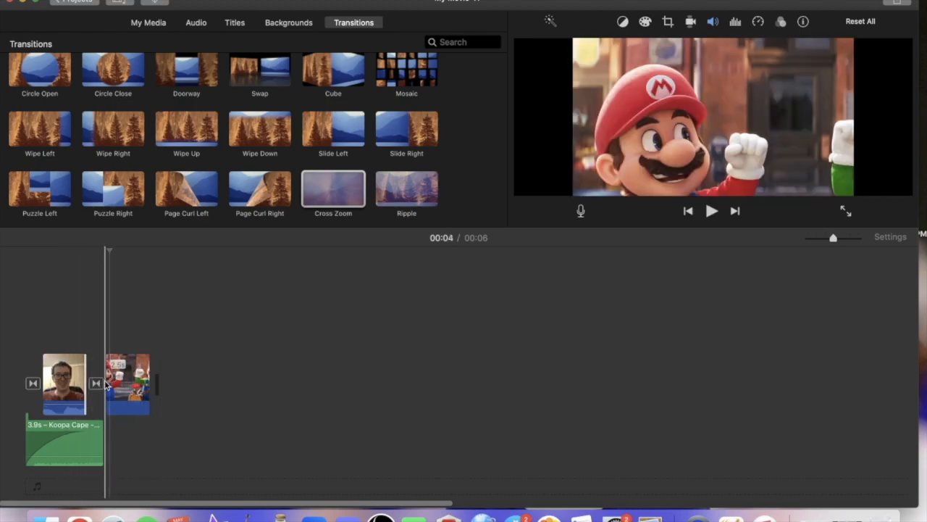
Add a Fade to Black transition after the Mario picture and play the end of the movie.
left_click(407, 186)
key("Left")
key("Left")
key("Left")
key("Left")
key("Left")
key("Left")
key("Left")
key("Left")
key("Left")
key("Left")
key("Left")
key("Left")
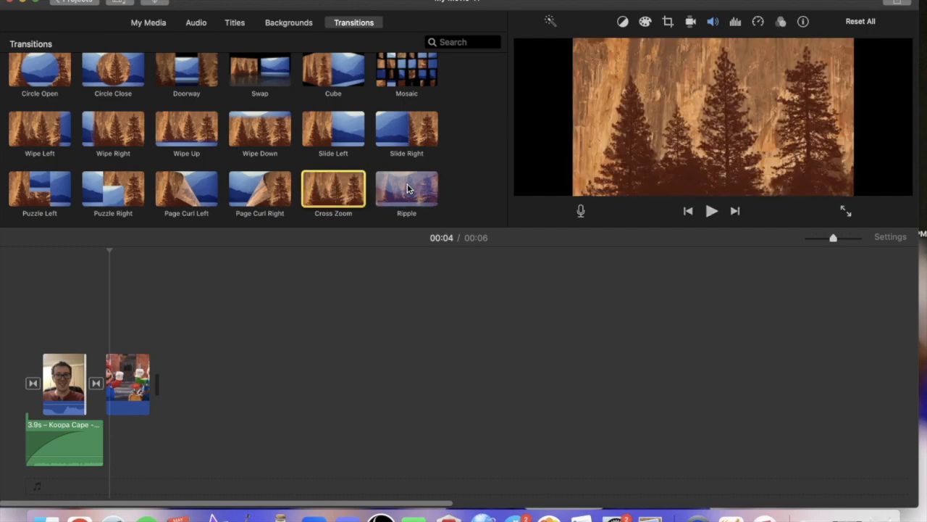
key("Left")
key("Left")
key("Left")
key("Left")
key("Left")
key("Left")
key("Left")
key("Left")
key("Left")
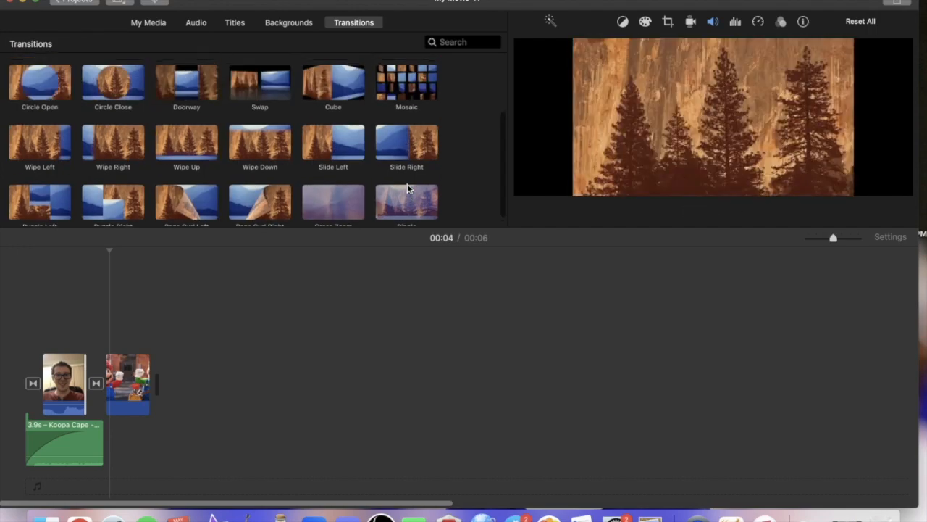
left_click_drag(214, 202, 160, 383)
left_click(130, 364)
key("space")
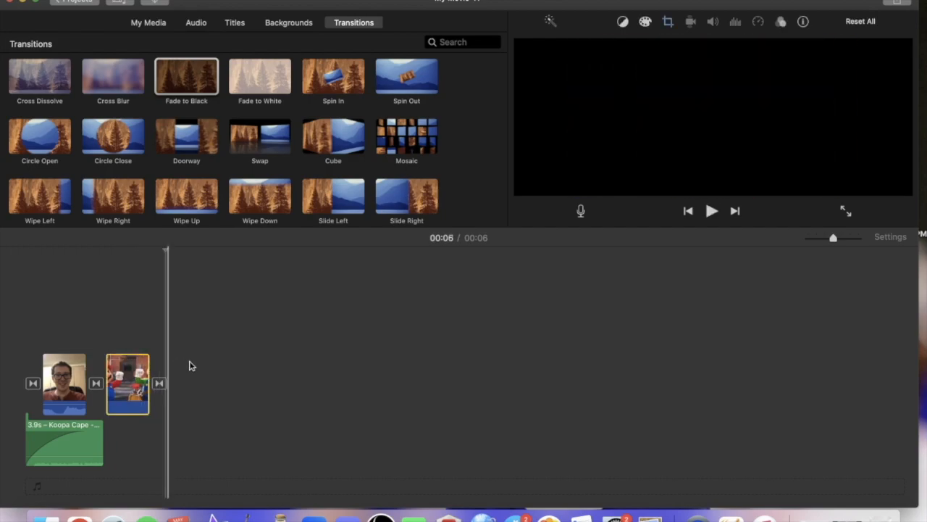
Browse the available transition styles from Fade to White through Swap to Puzzle Right and Puzzle Left.
left_click(274, 97)
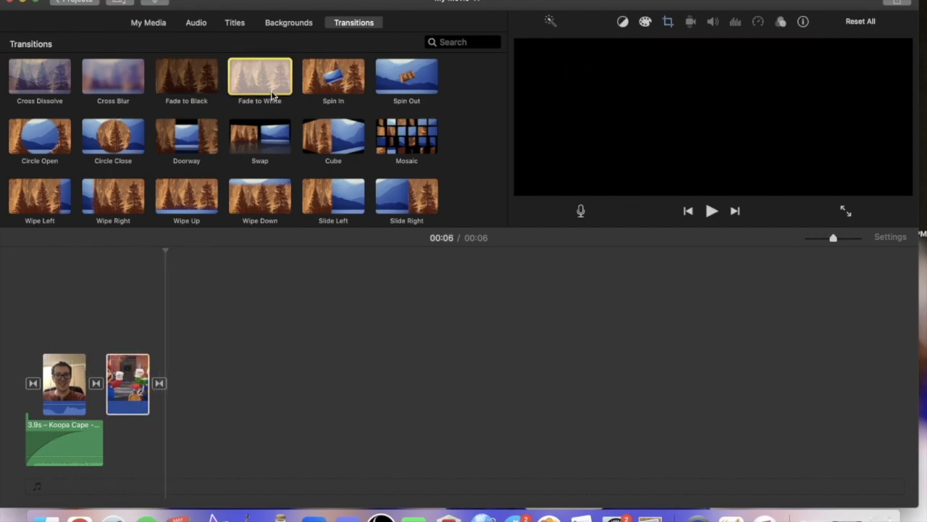
key("Right")
key("Right")
key("Right")
key("Right")
key("Right")
key("Right")
key("Right")
key("Right")
key("Right")
key("Right")
key("Right")
key("Right")
key("Right")
key("Right")
key("Right")
key("Right")
key("Right")
key("Right")
key("Right")
key("Right")
key("Right")
key("Right")
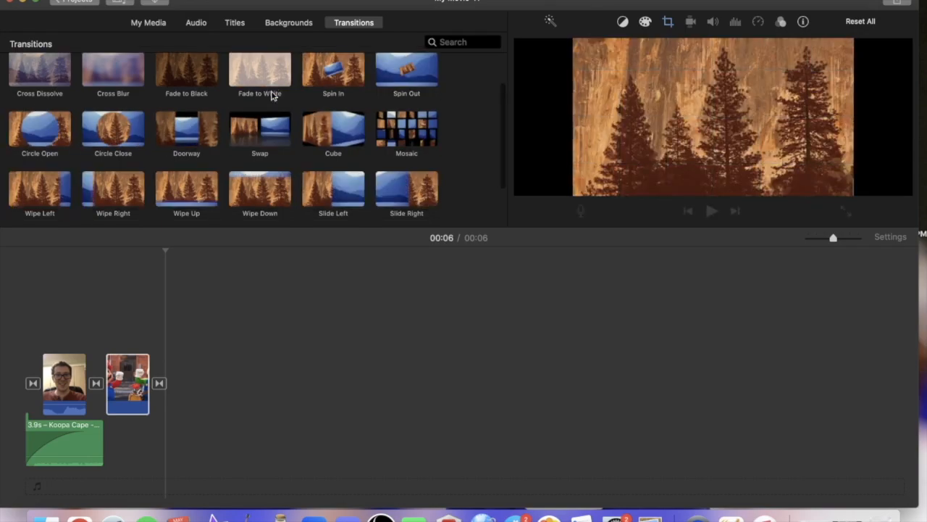
key("Right")
key("Right")
key("Right")
key("Right")
key("Right")
key("Right")
key("Right")
key("Right")
key("Right")
key("Right")
key("Right")
key("Right")
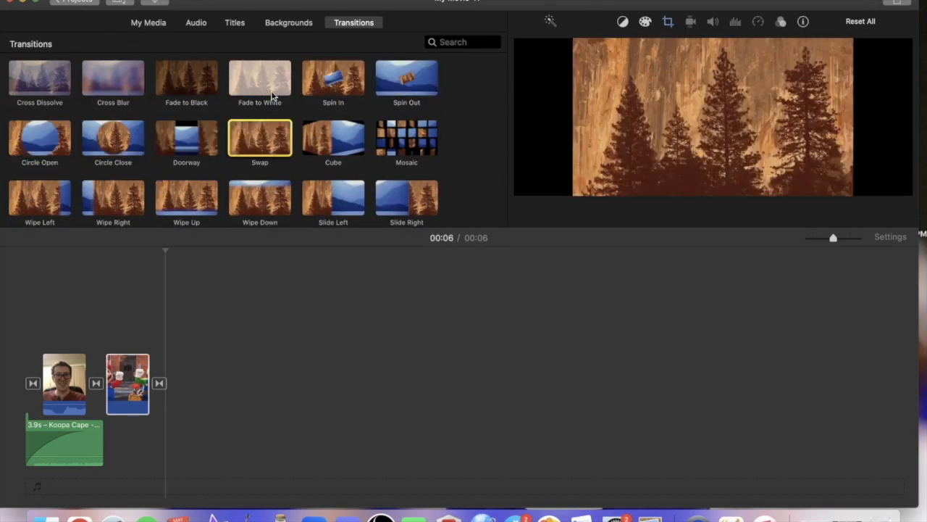
key("Right")
key("Right")
key("Right")
key("Right")
key("Right")
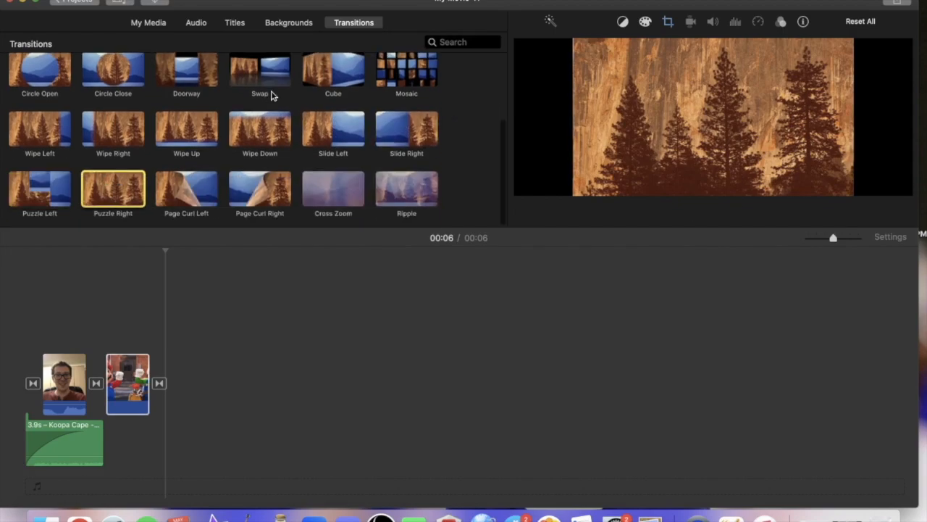
key("Left")
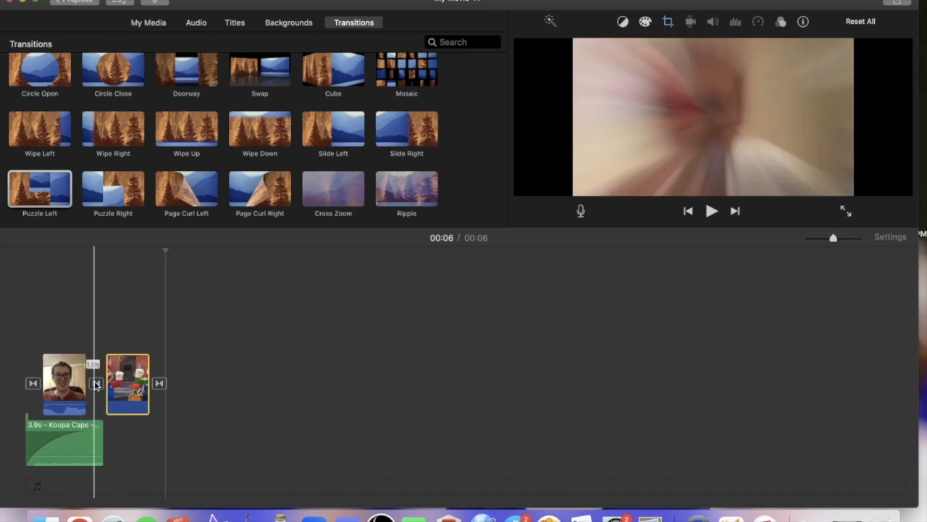
Set the Cross Zoom transition's duration to 0.5 s and play across it.
double_click(95, 382)
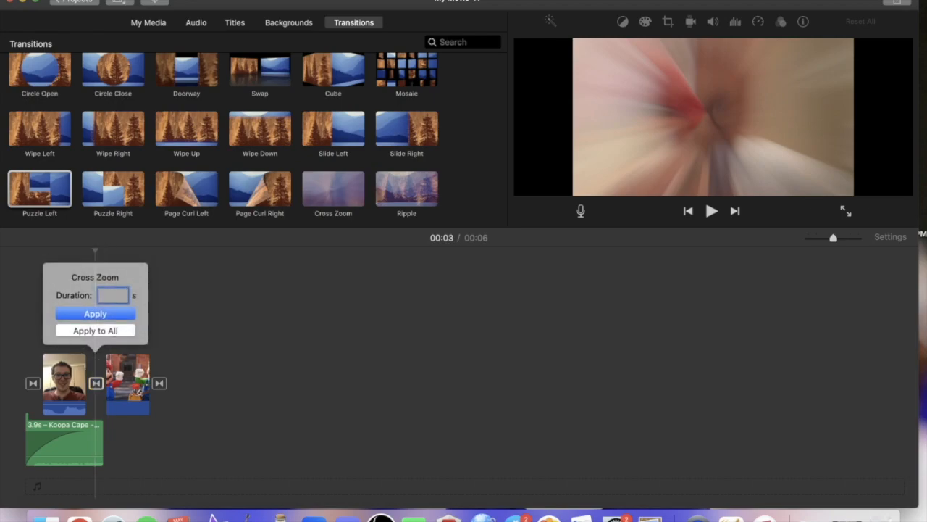
left_click(103, 315)
key("space")
key("space")
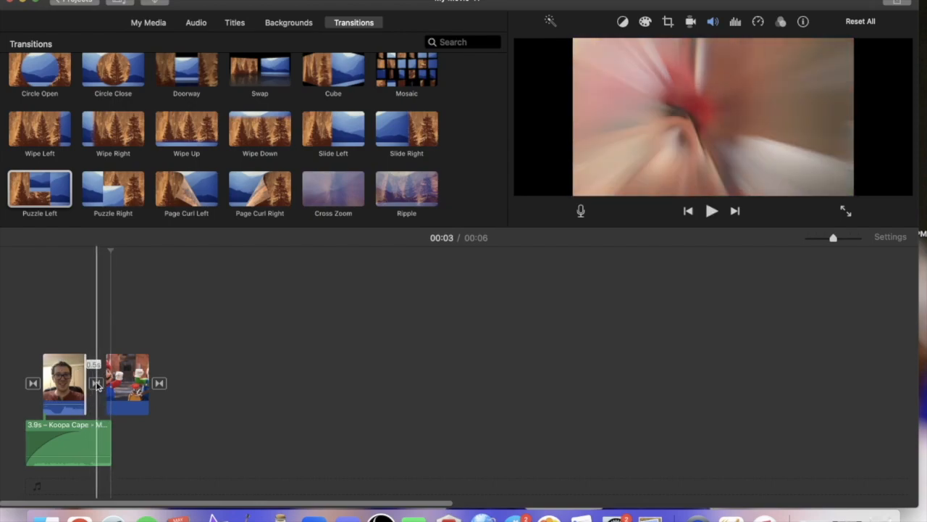
Apply the 0.5 s duration to all transitions and play the start and end of the movie to check them.
left_click(96, 383)
double_click(96, 383)
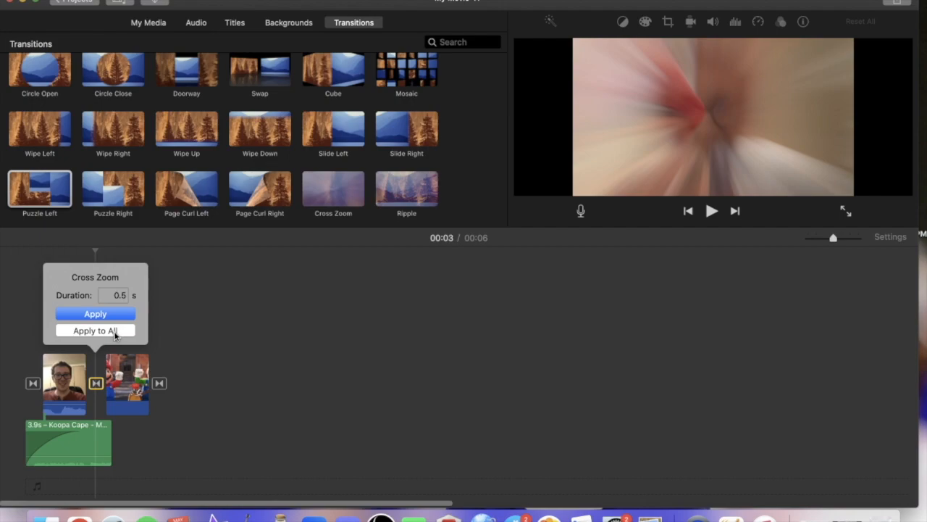
left_click(95, 331)
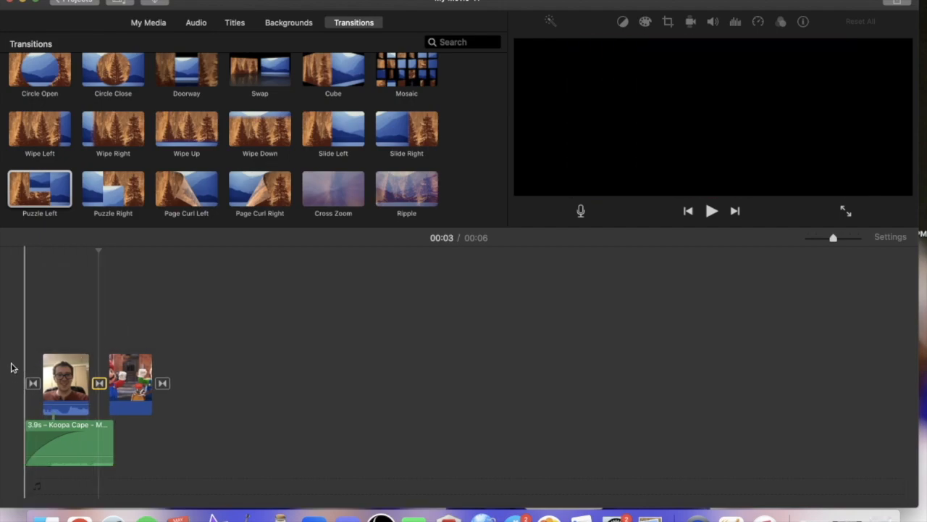
left_click(21, 370)
key("space")
key("space")
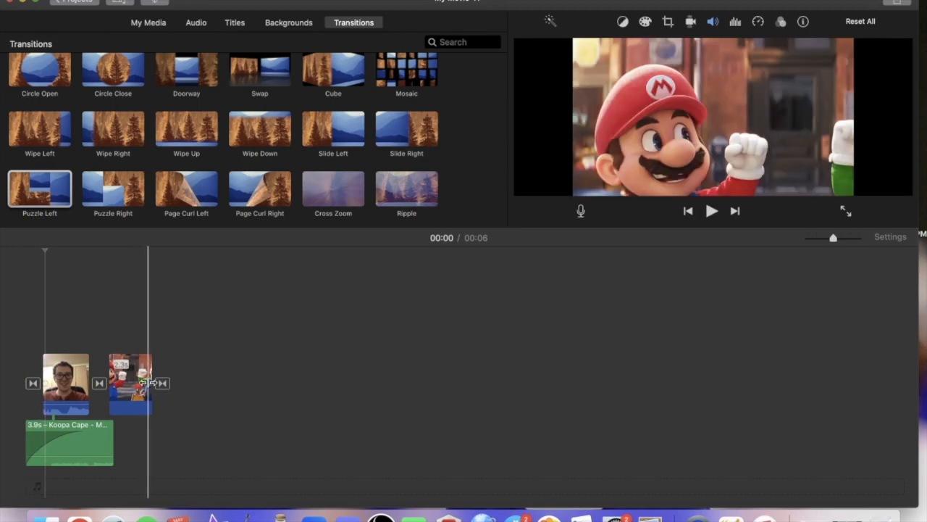
key("space")
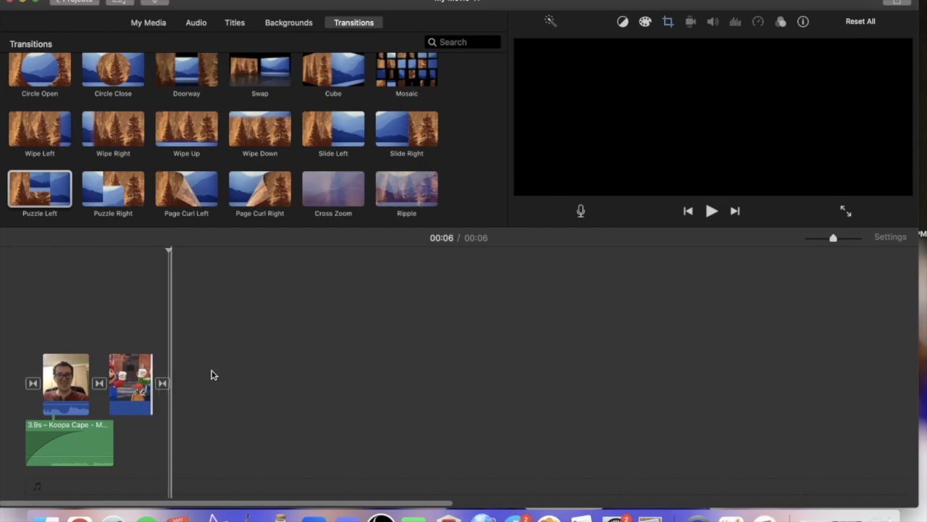
Preview more transition styles, including Slide Left, Spin Out, Wipe Left and Slide Right.
left_click(331, 130)
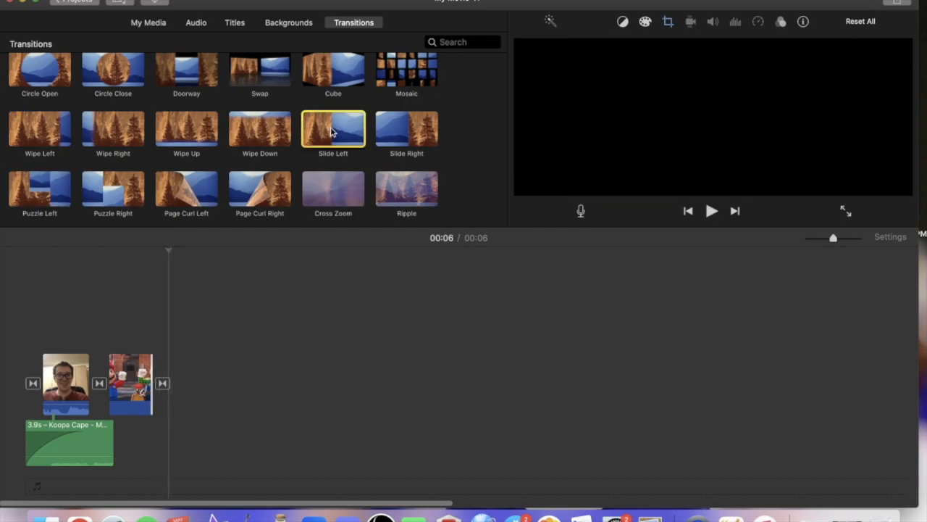
key("Left")
key("Left")
key("Left")
key("Left")
key("Up")
key("Left")
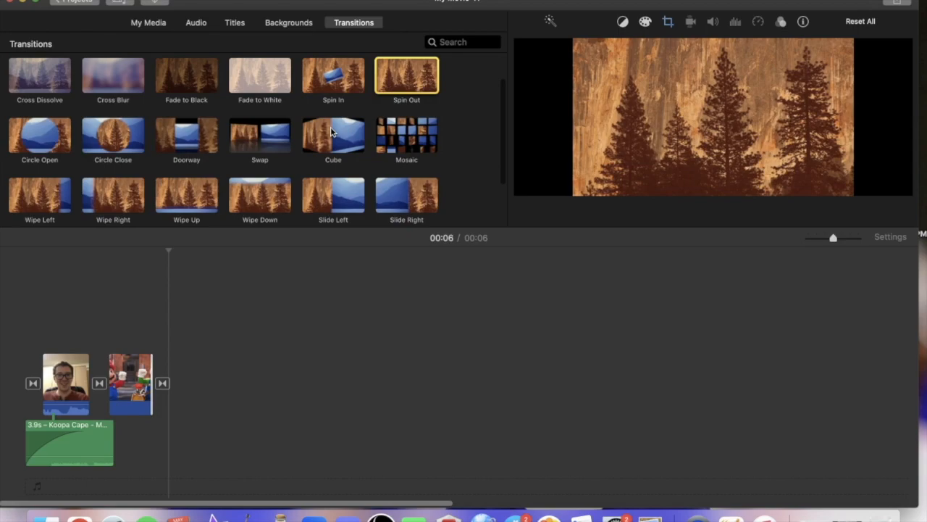
key("Right")
key("Down")
key("Down")
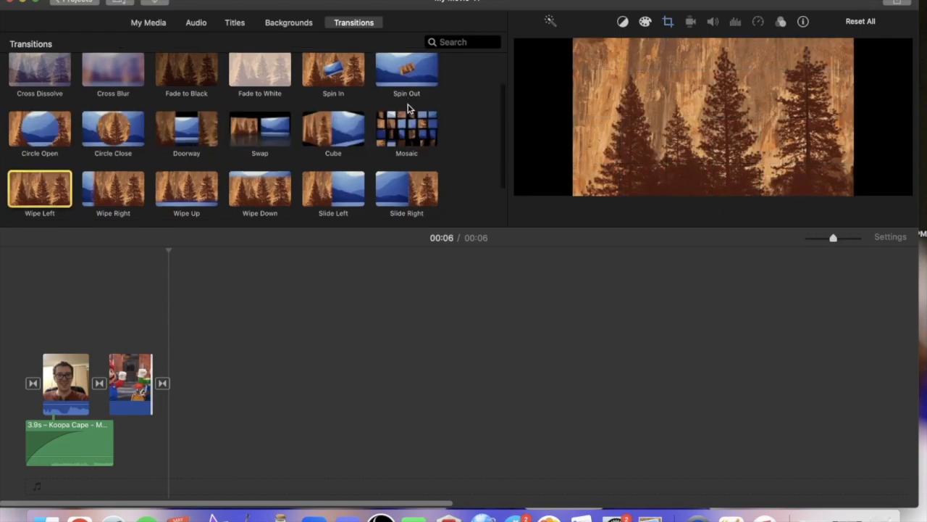
key("Right")
key("Right")
key("Right")
key("Right")
left_click(395, 189)
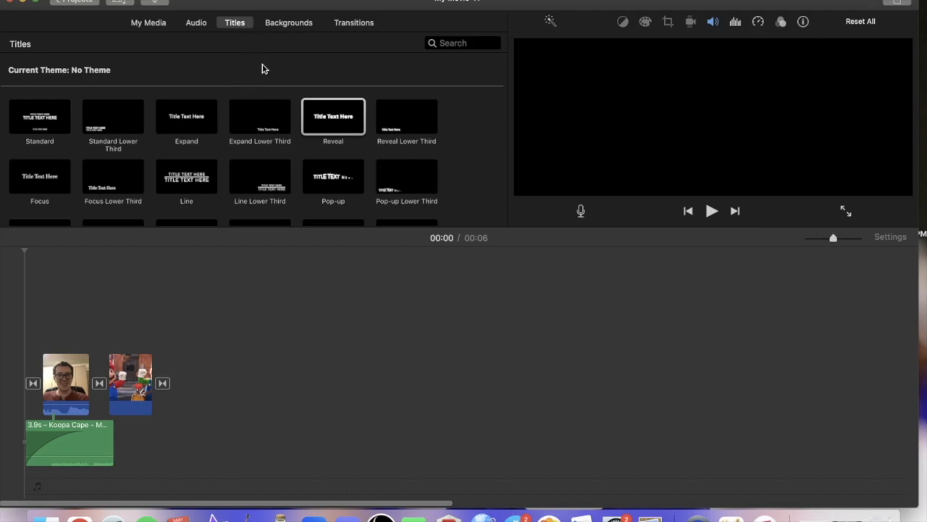
Insert a Reveal title at the start of the movie and place a Pop-up Lower Third title above the Mario picture.
left_click_drag(333, 117, 6, 384)
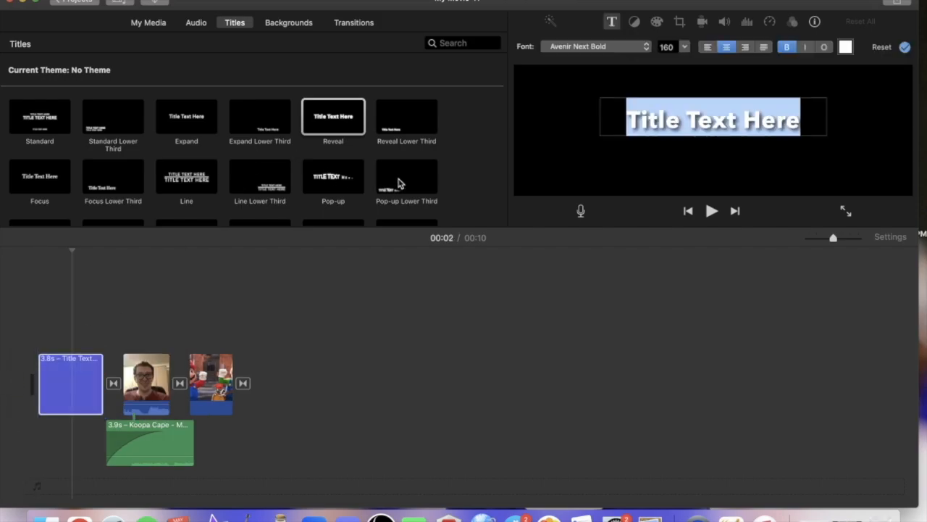
left_click(413, 153)
left_click(417, 187)
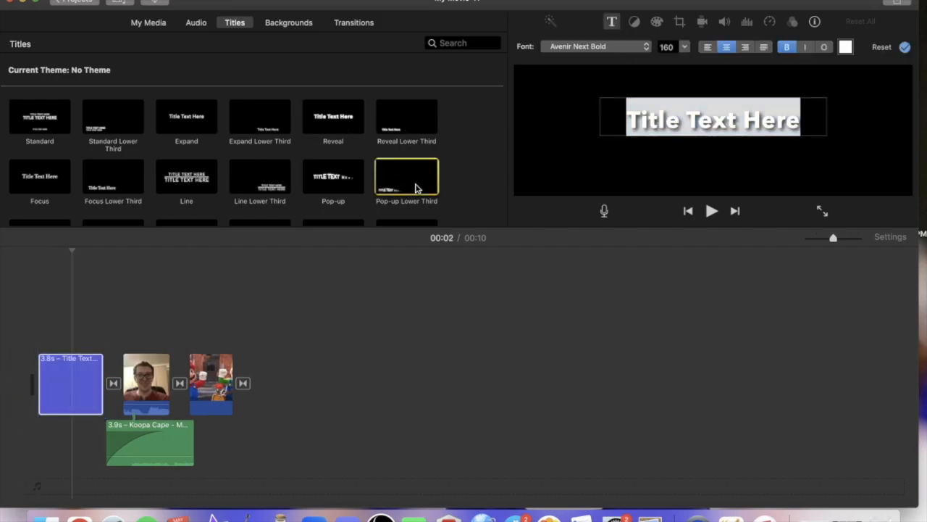
key("Right")
key("Right")
key("Right")
key("Right")
key("Right")
key("Right")
key("Down")
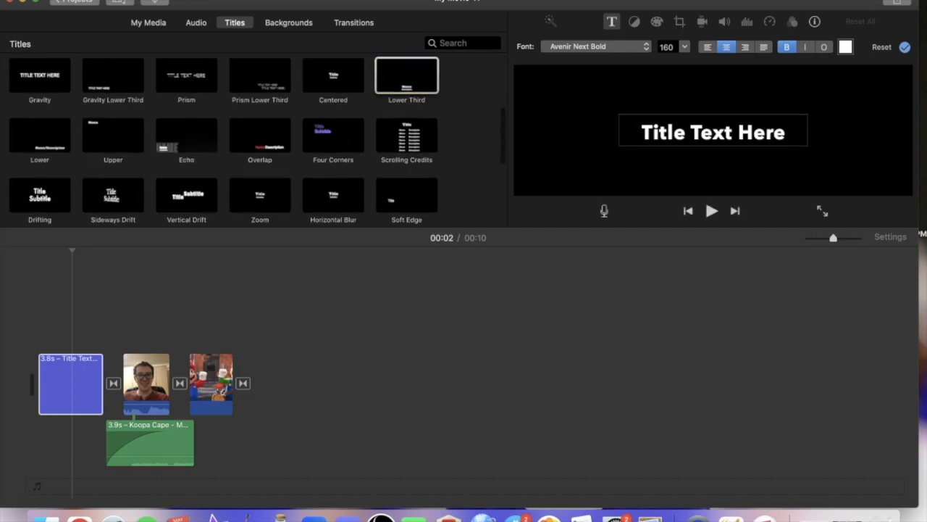
left_click_drag(506, 120, 499, 68)
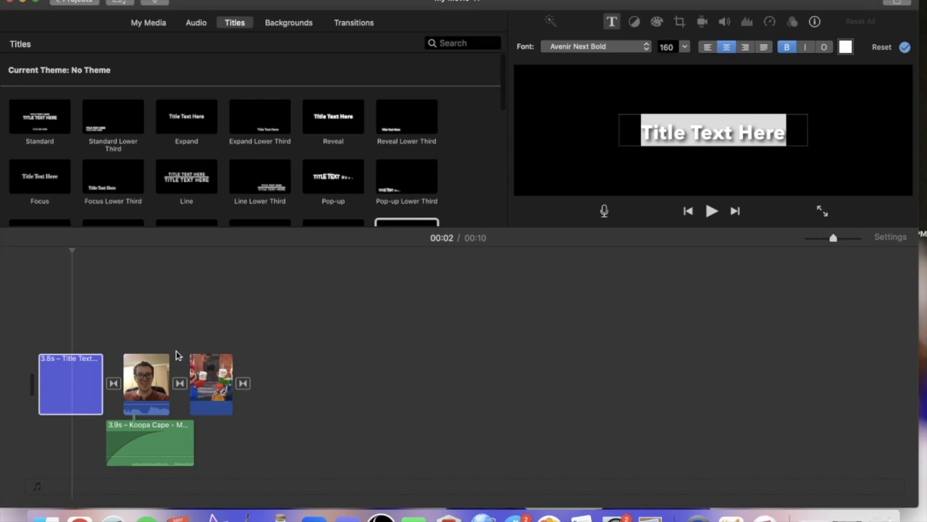
left_click_drag(410, 173, 187, 345)
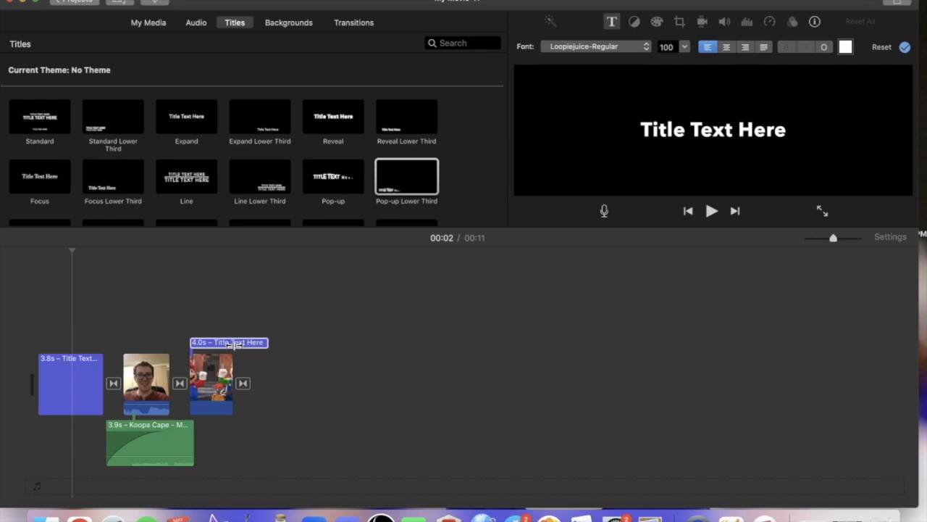
Shorten the title above the Mario picture to 2.0 s and clear the placeholder text of the opening title.
left_click_drag(269, 342, 224, 343)
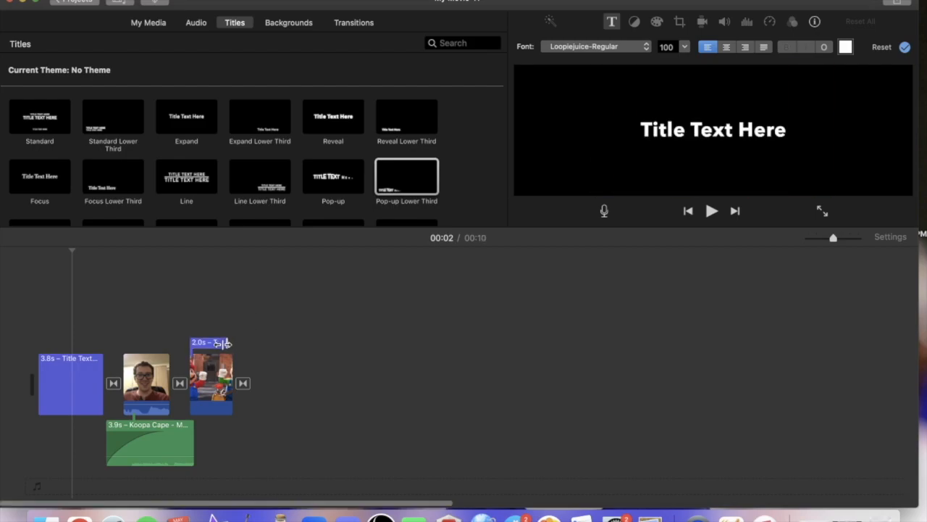
left_click(64, 383)
left_click_drag(780, 116, 591, 120)
key("BackSpace")
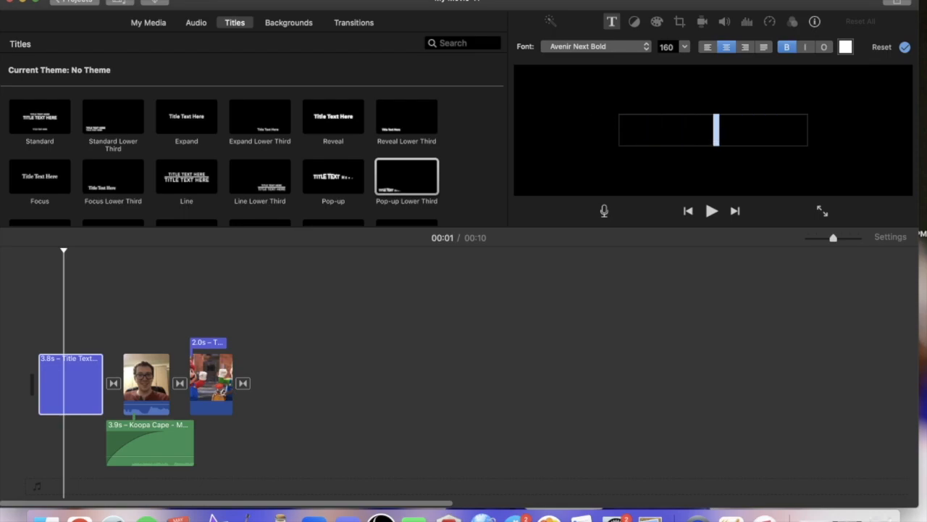
left_click(815, 103)
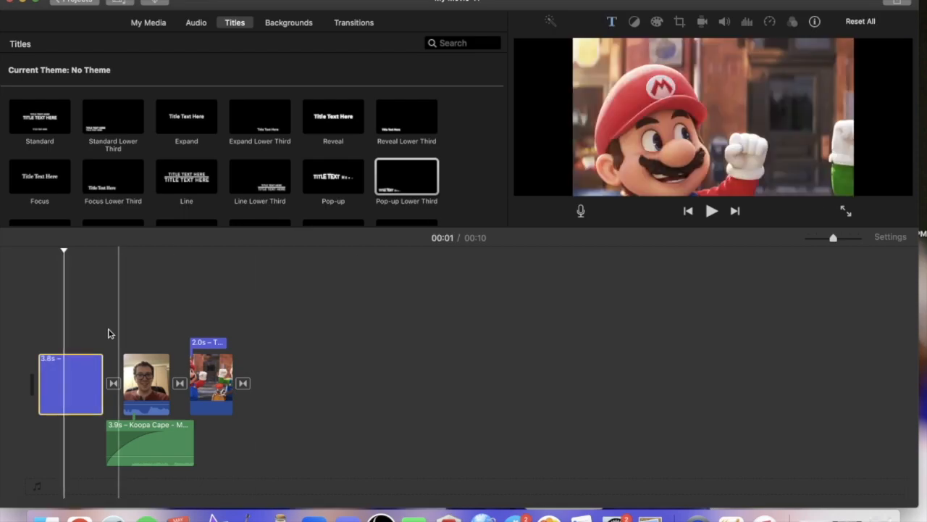
Enter "My Review of The Mario Bros Movie" as the opening title's text and play it from the start.
double_click(64, 392)
type("My Review of t")
key("BackSpace")
type("The Mario Bros")
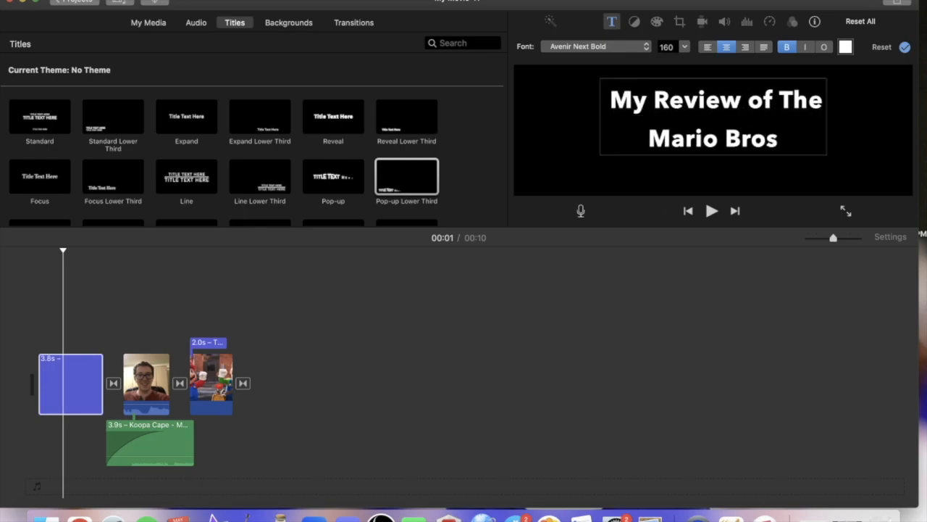
type(" Movie")
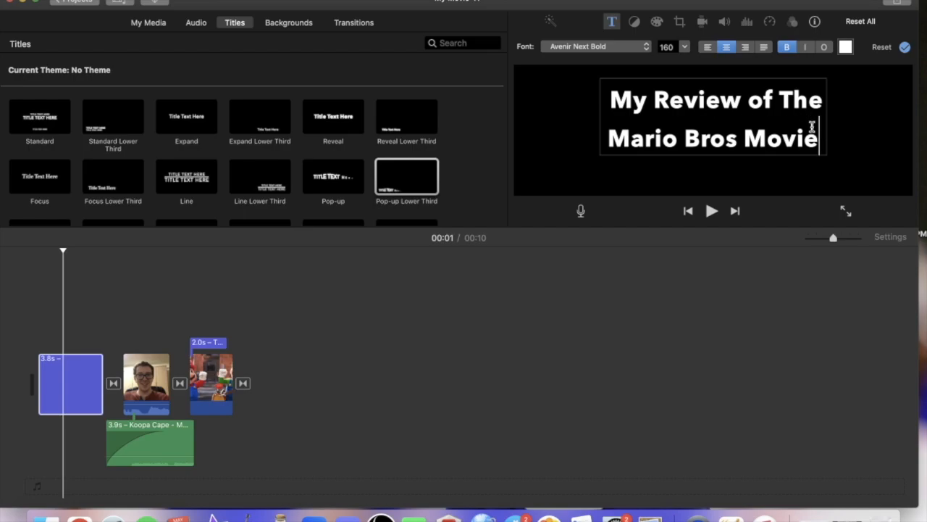
left_click(31, 339)
key("space")
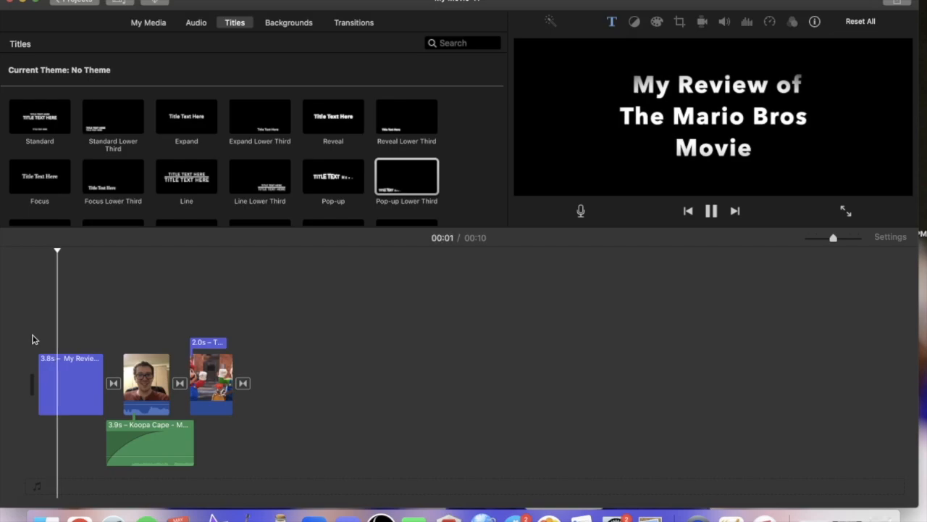
key("space")
Set the opening title's font to Georgia and its size to 212.
double_click(79, 383)
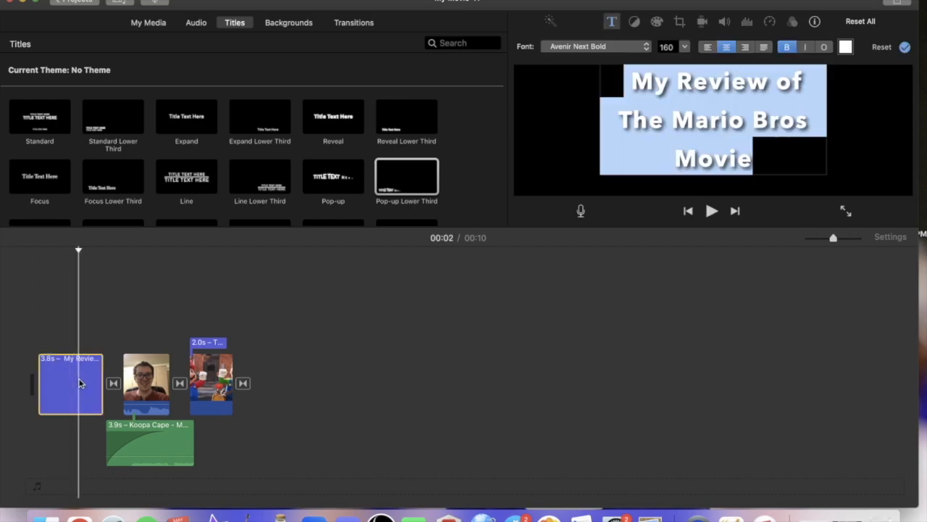
left_click(640, 49)
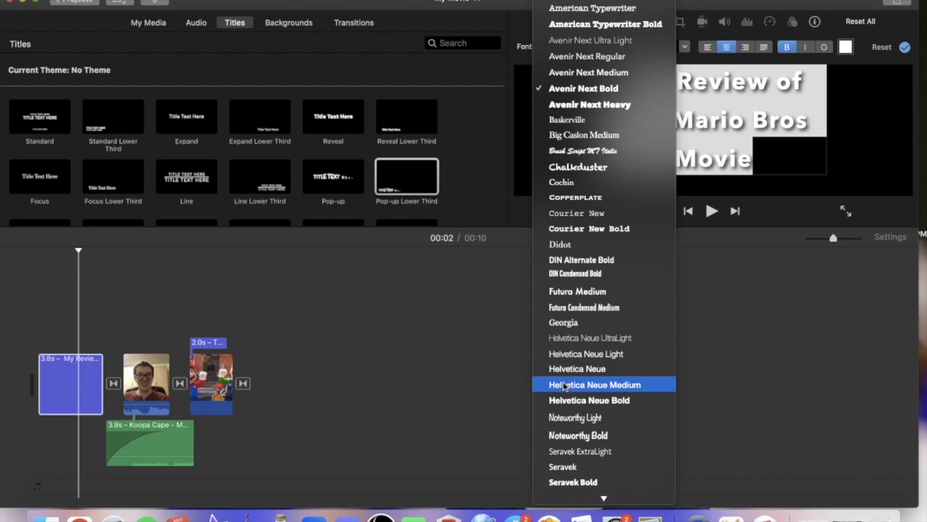
mouse_move(580, 499)
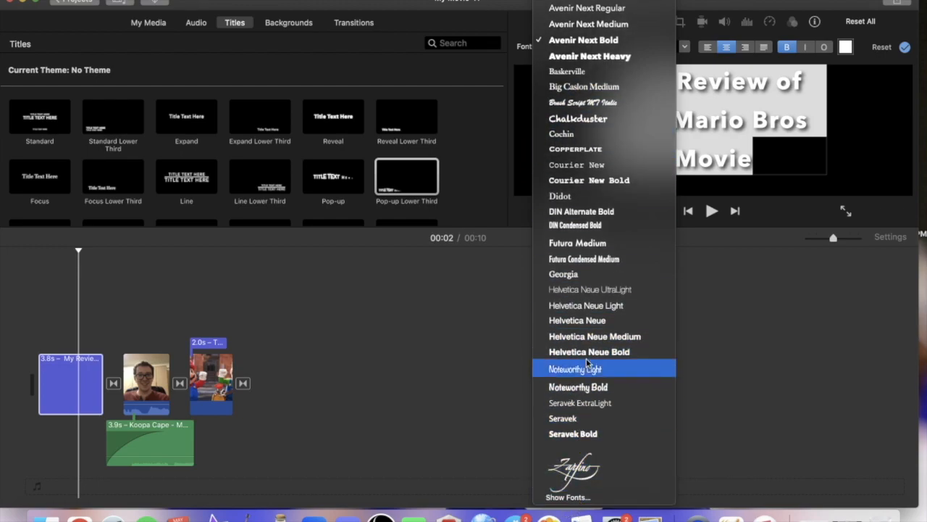
left_click(583, 275)
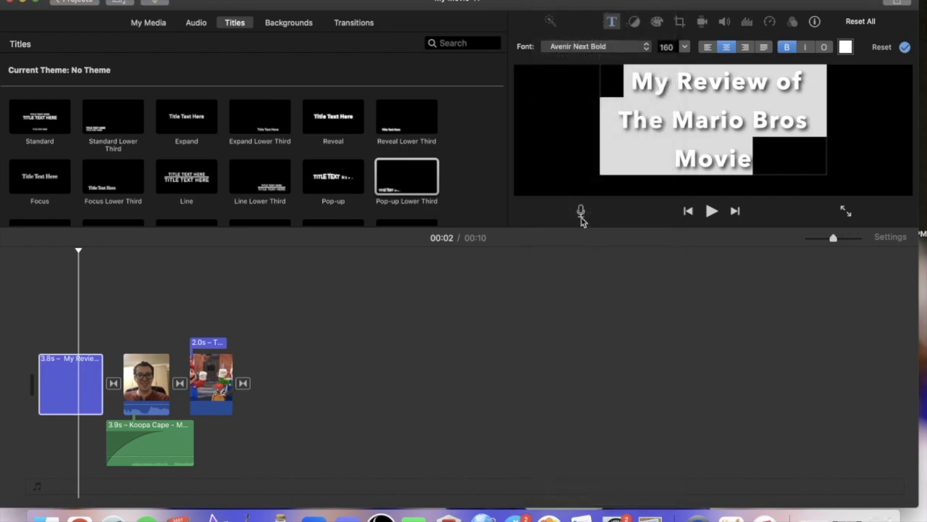
left_click(684, 48)
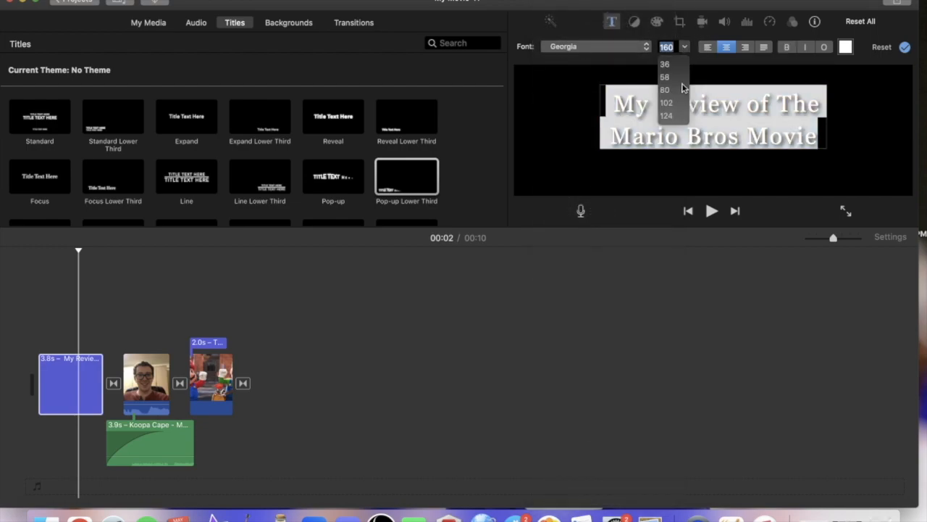
left_click(668, 115)
left_click(682, 47)
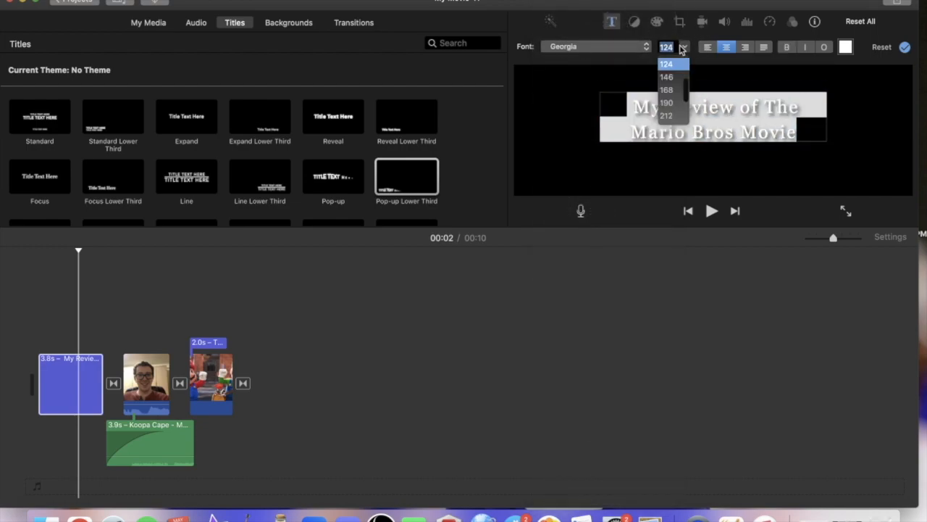
left_click(678, 111)
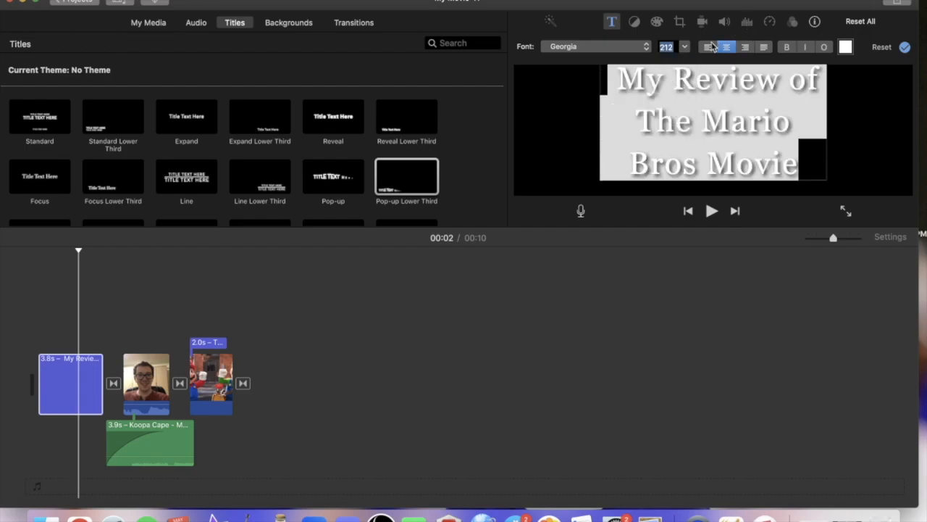
Try left and right alignment on the opening title and return it to centred.
left_click(708, 48)
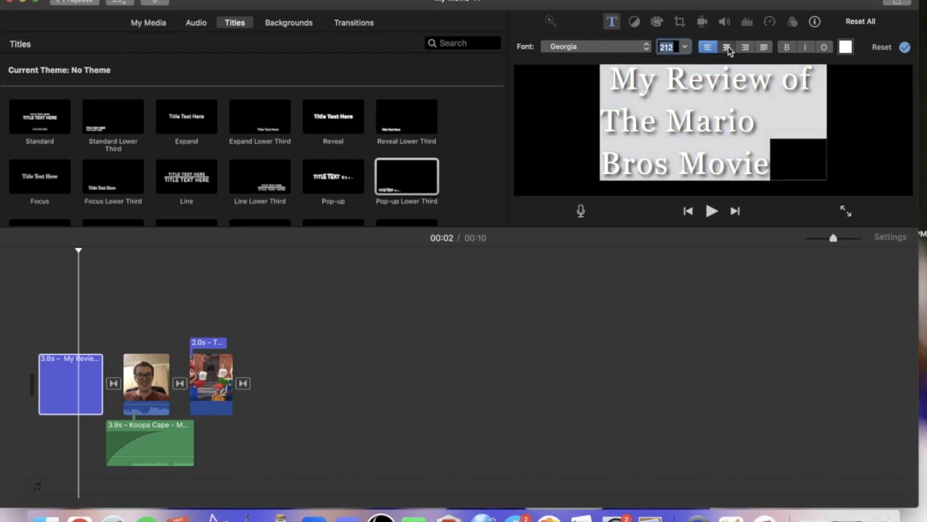
left_click(728, 48)
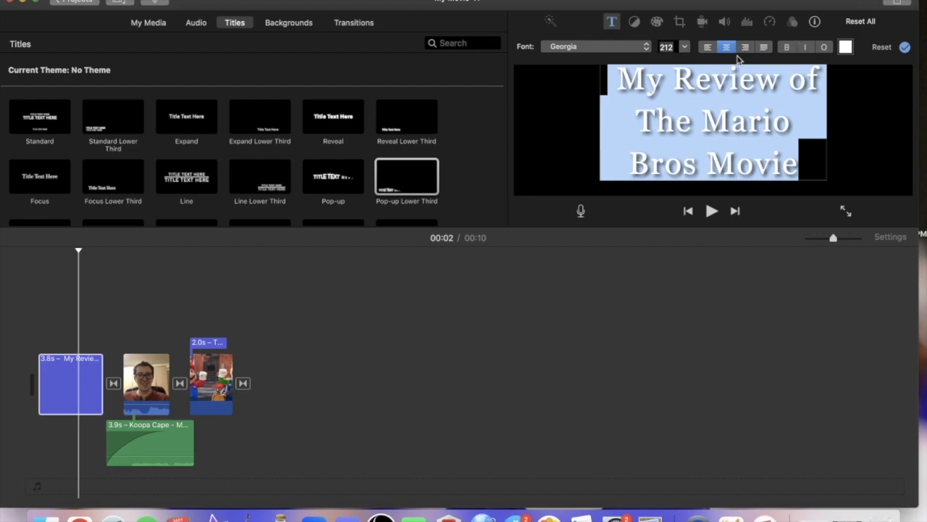
left_click(744, 48)
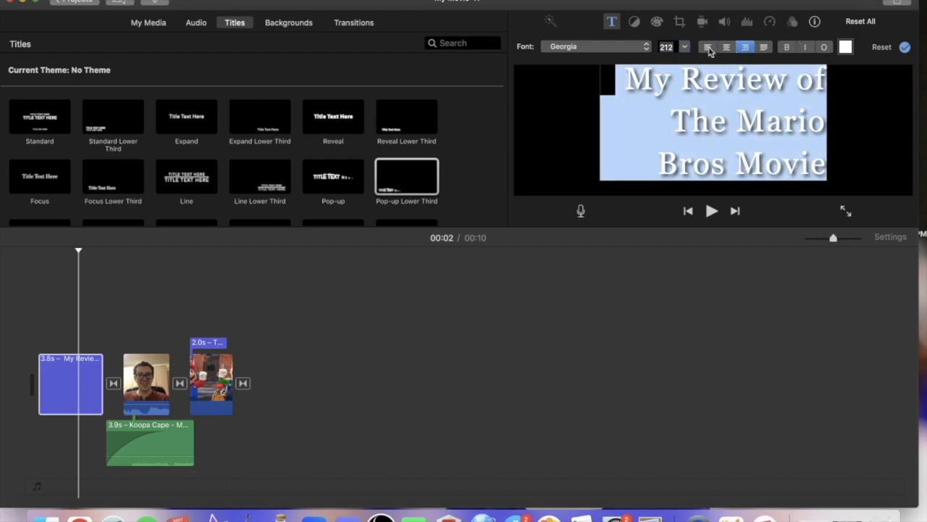
left_click(708, 48)
left_click(725, 48)
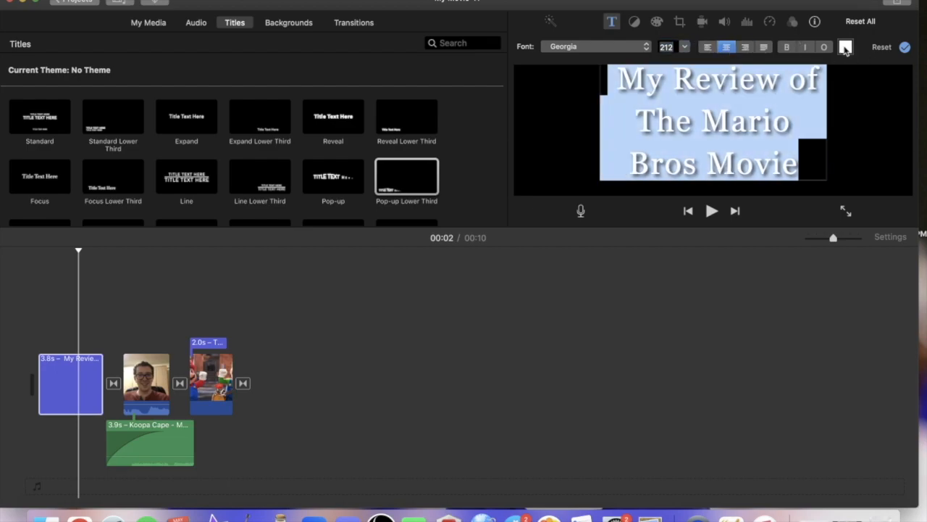
Make the opening title bold and red, and play it to check the look.
left_click(786, 47)
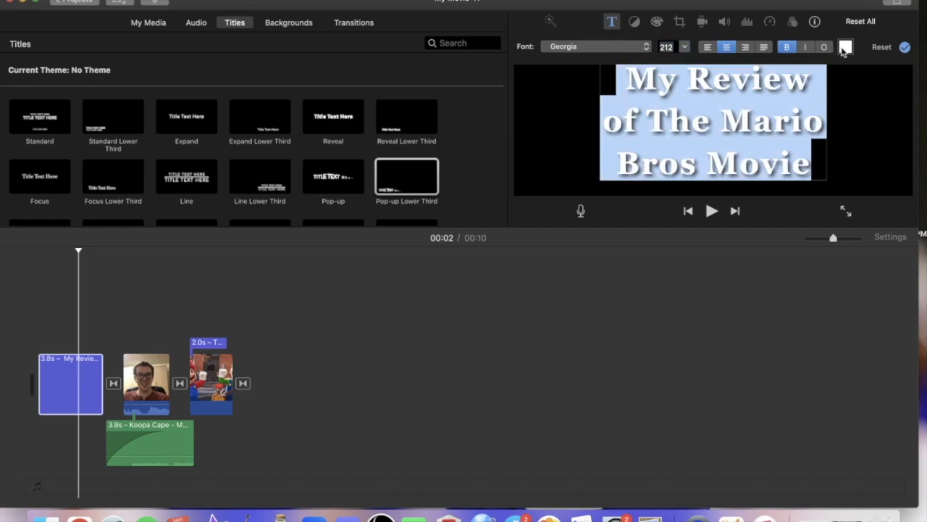
left_click(845, 47)
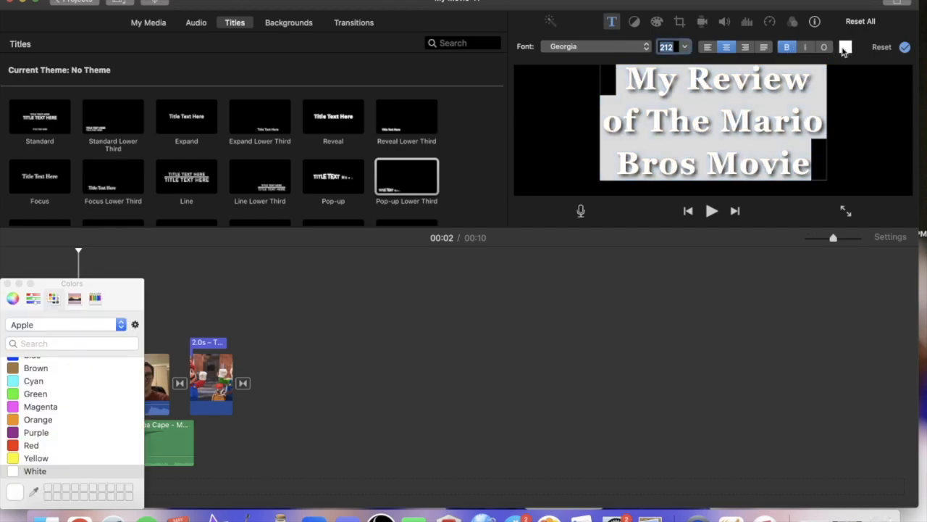
left_click(19, 445)
left_click(7, 284)
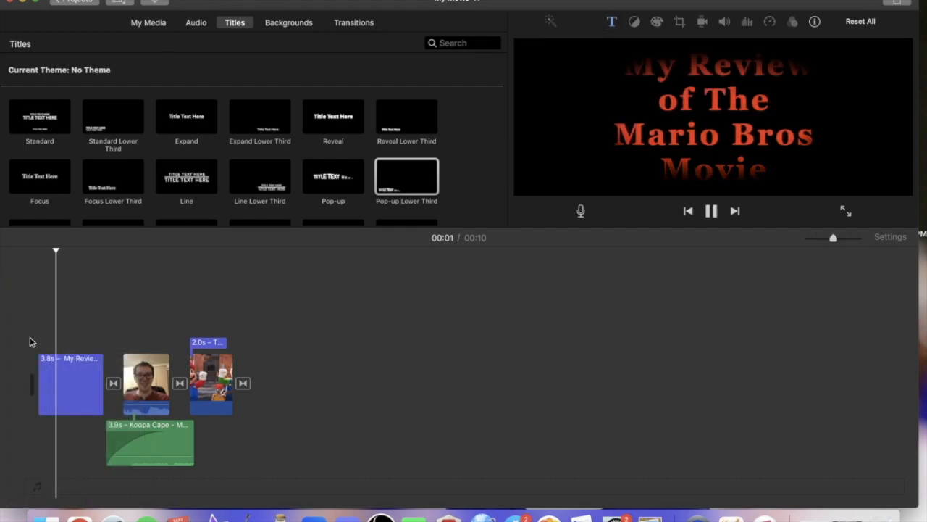
key("space")
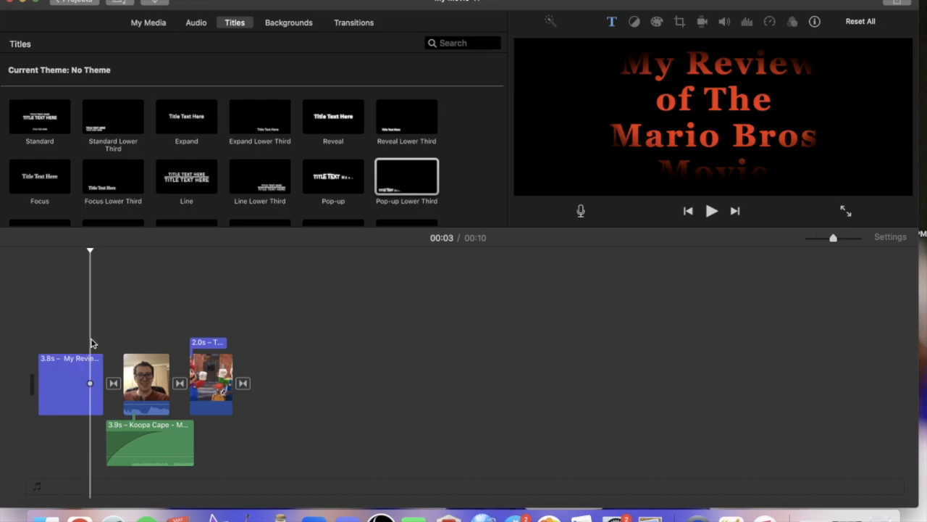
left_click(46, 347)
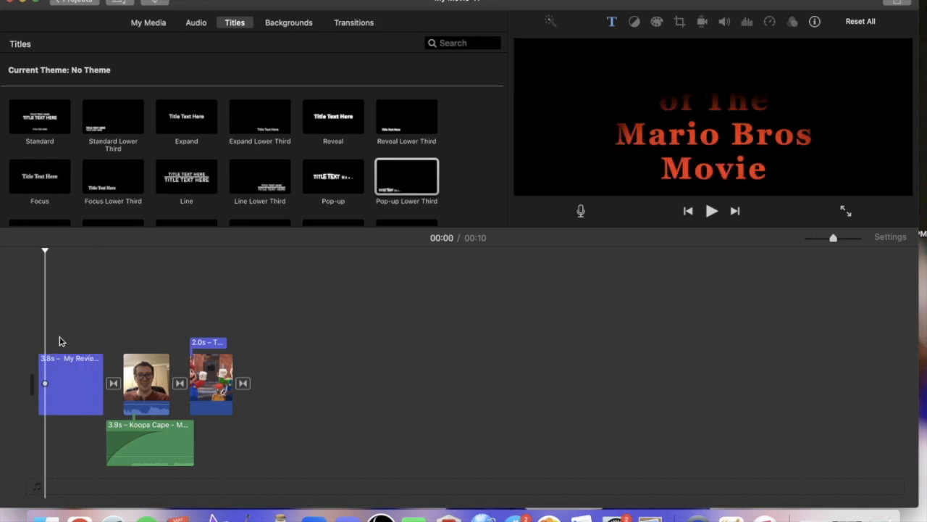
Replace the placeholder text of the title above the Mario picture with "THIS IS MARIO" and play it.
double_click(204, 347)
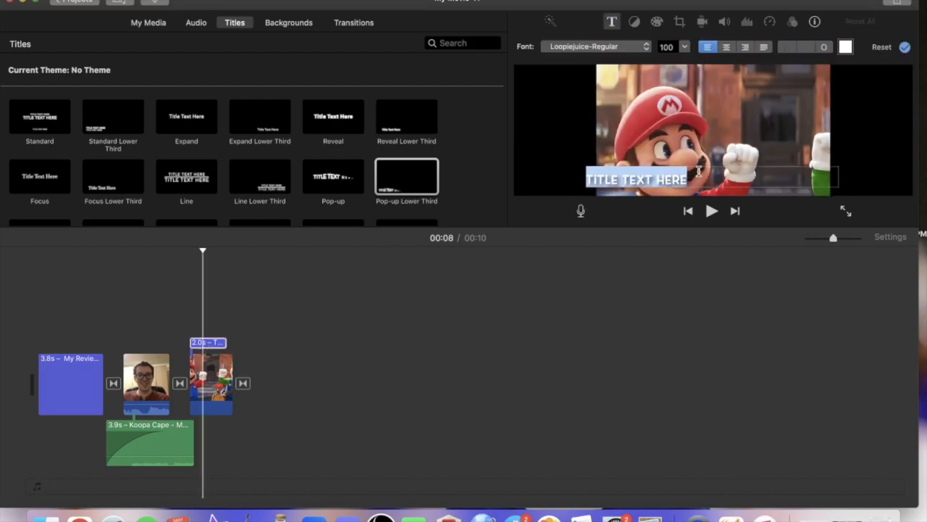
key("BackSpace")
type("THIS IS MARIO")
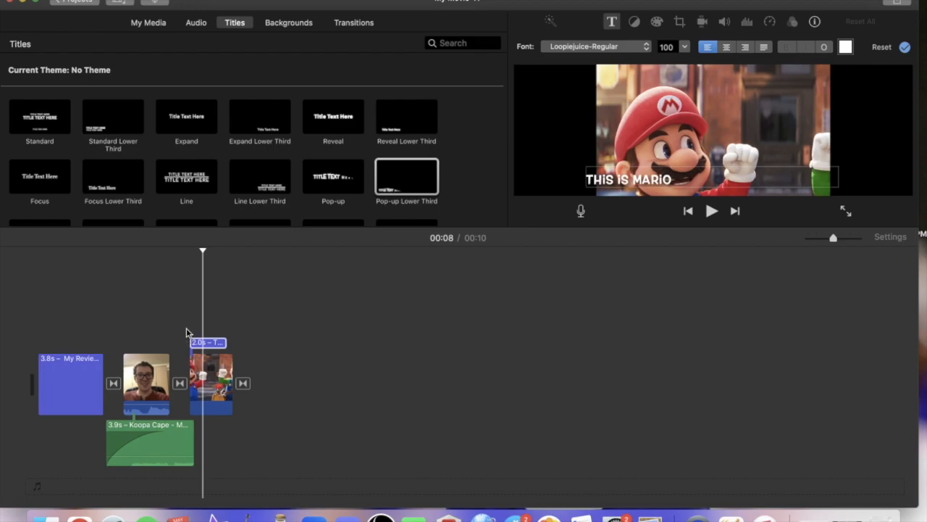
key("space")
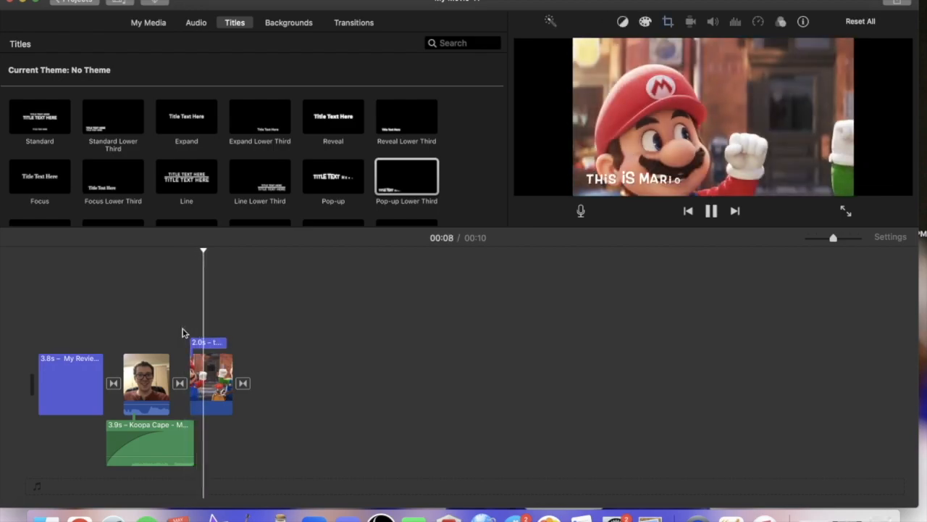
Look through the fonts for the Mario title, keep Loopiejuice-Regular, and try centred alignment before restoring left alignment.
double_click(208, 342)
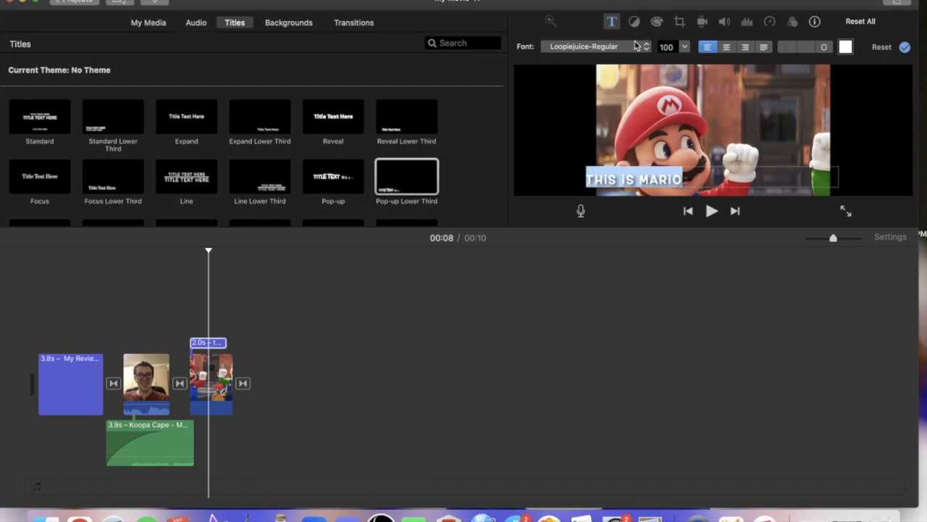
left_click(634, 50)
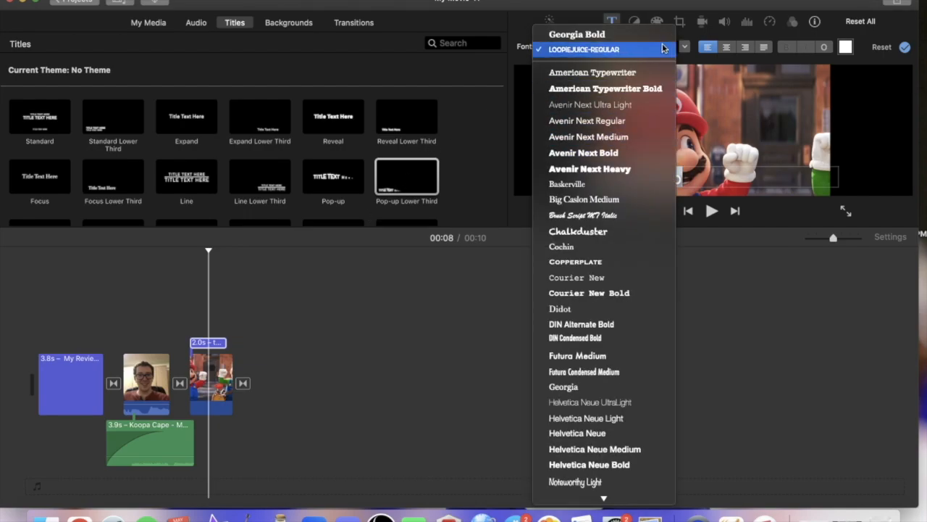
left_click(660, 51)
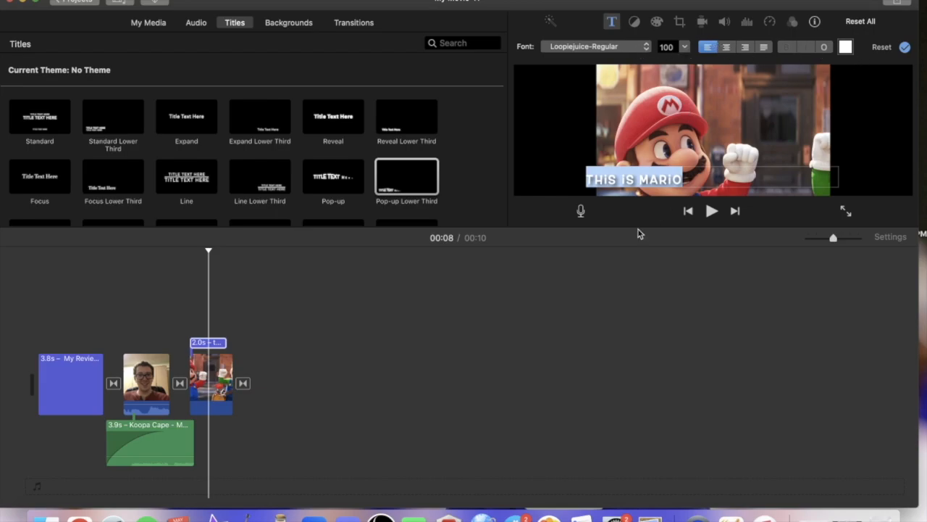
left_click(721, 48)
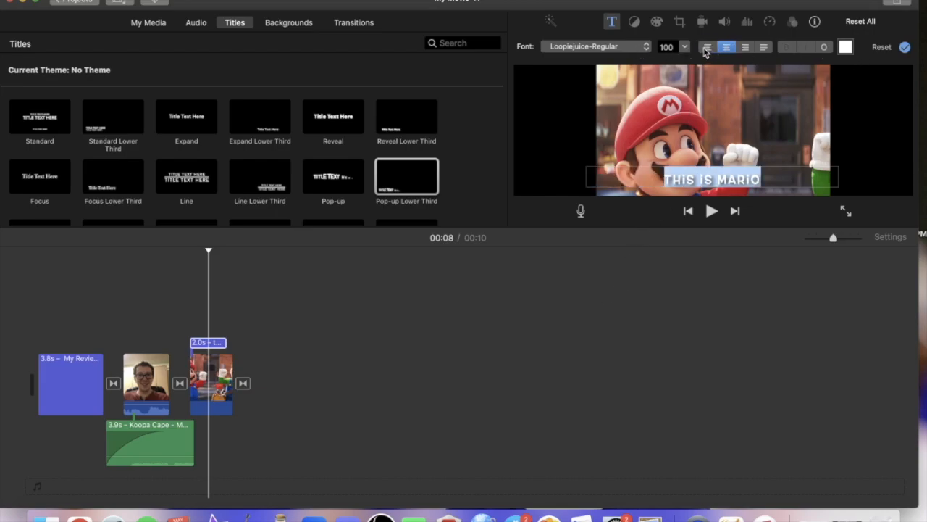
left_click(706, 48)
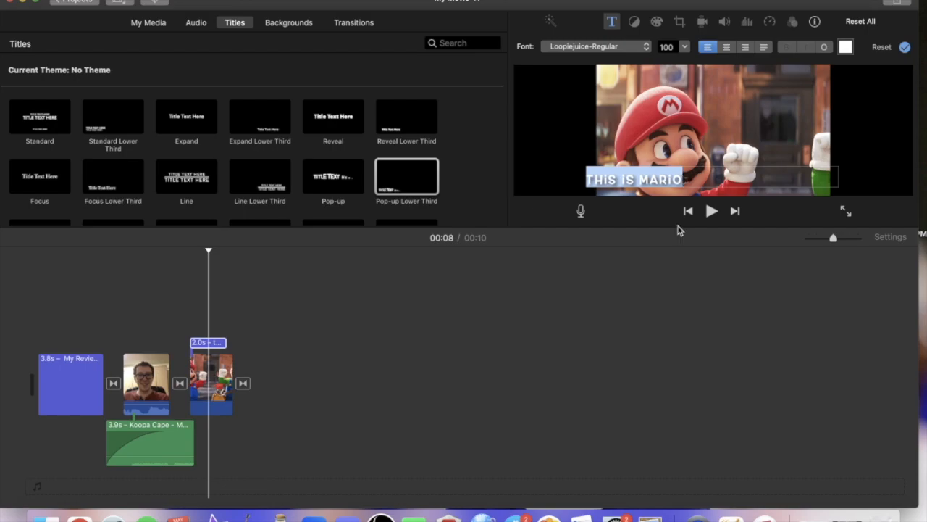
left_click(616, 368)
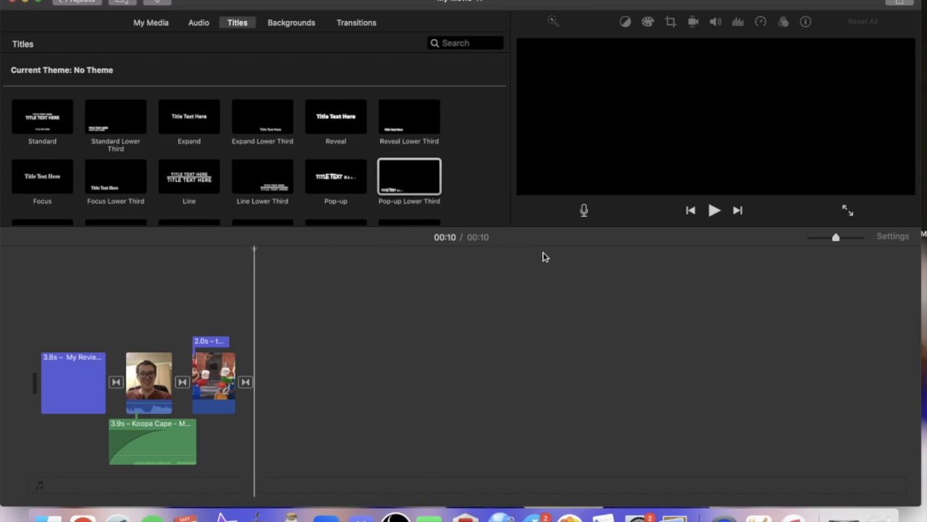
Start sharing the movie to YouTube and title it "My Review of The Mario Bros Movie".
left_click(897, 3)
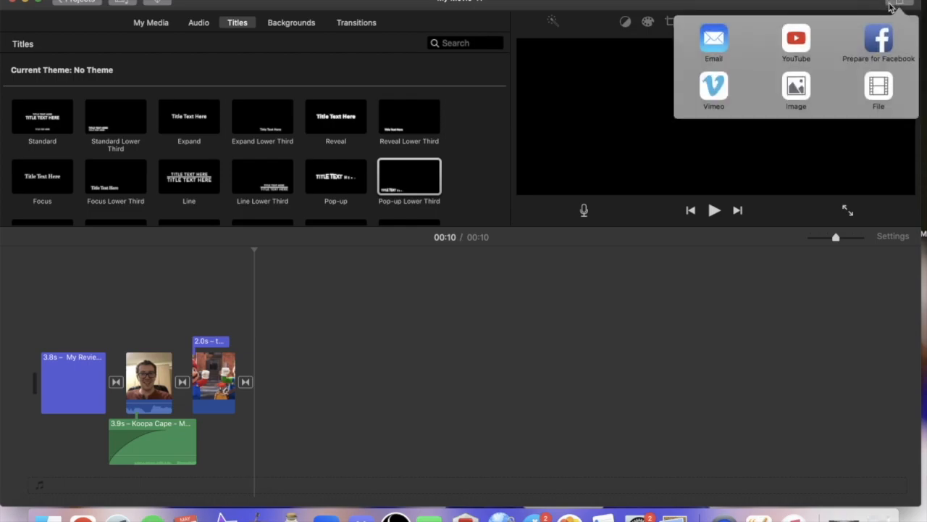
left_click(796, 44)
key("BackSpace")
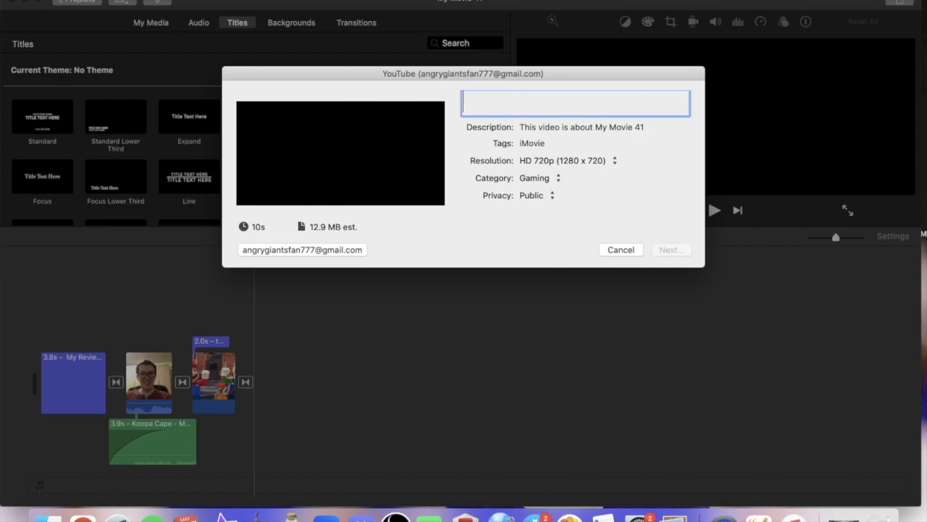
type("My REv")
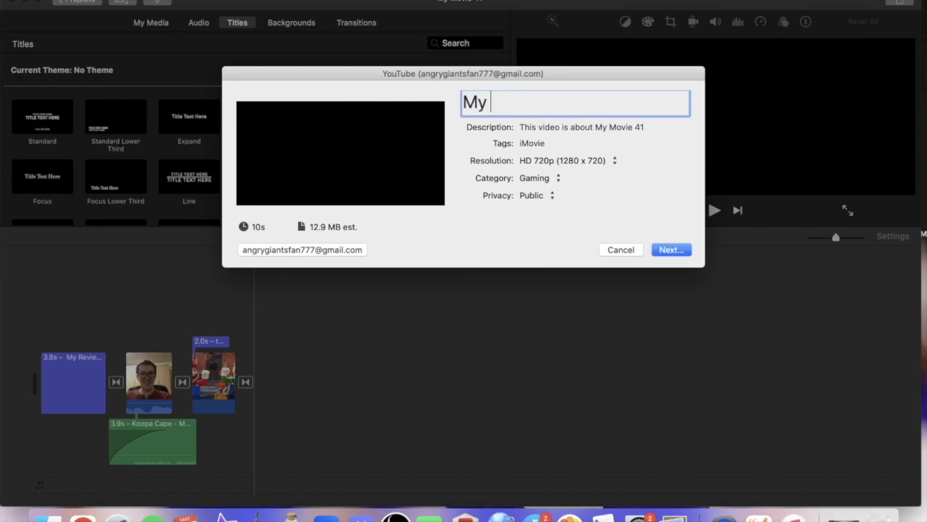
key("BackSpace")
key("BackSpace")
type("eview o")
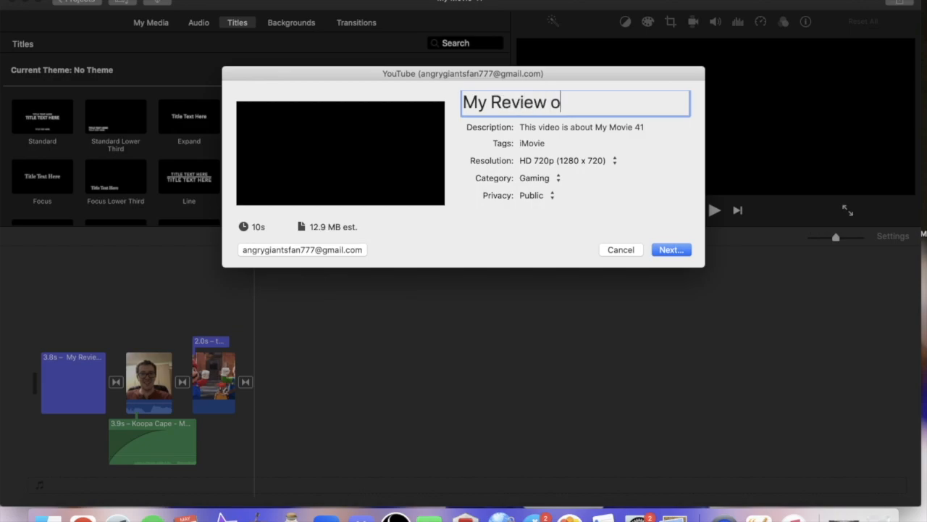
type("f The Mario Bros Movie")
Replace the YouTube description with "Here are my thoughts on the movie!".
key("Tab")
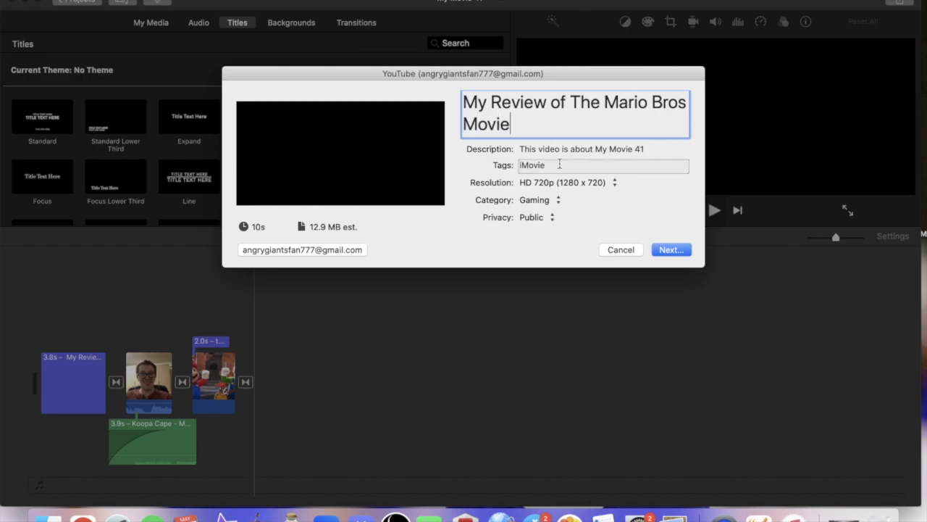
key("BackSpace")
type("He")
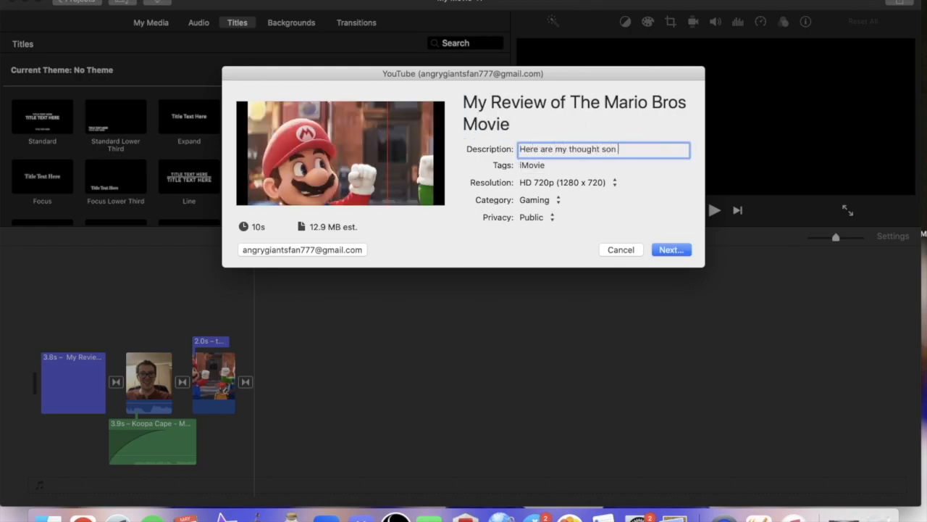
type("re are my thoughts on the movie!")
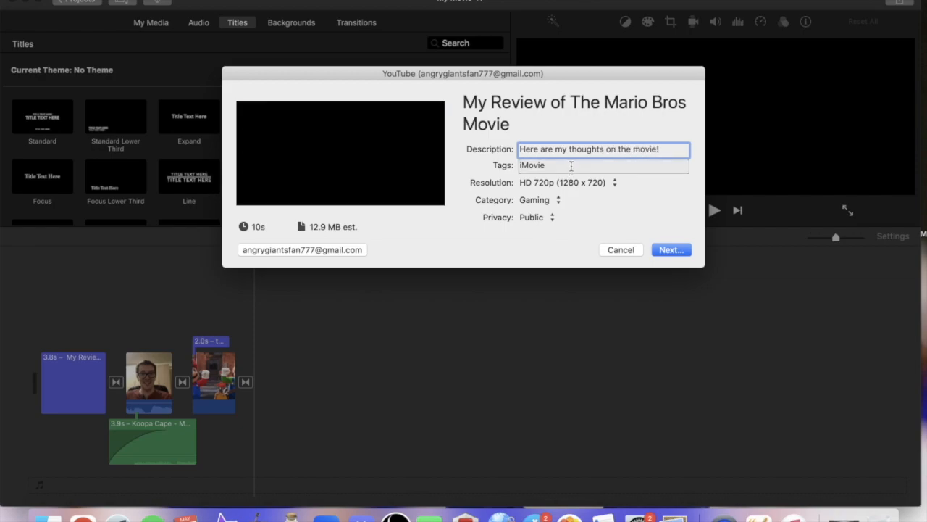
Replace the default YouTube tag with "mario, super, bros, movie, review,".
key("Tab")
key("BackSpace")
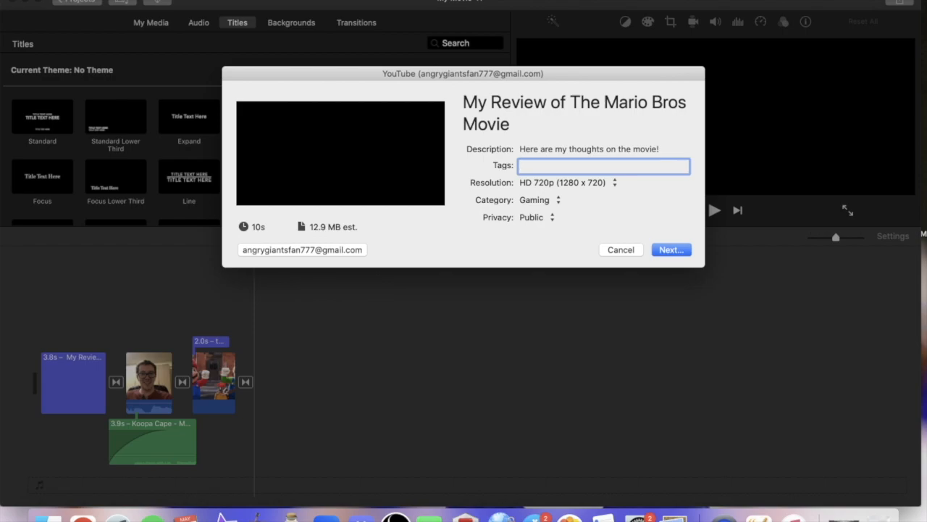
type("mario, super, bros, movie, review,")
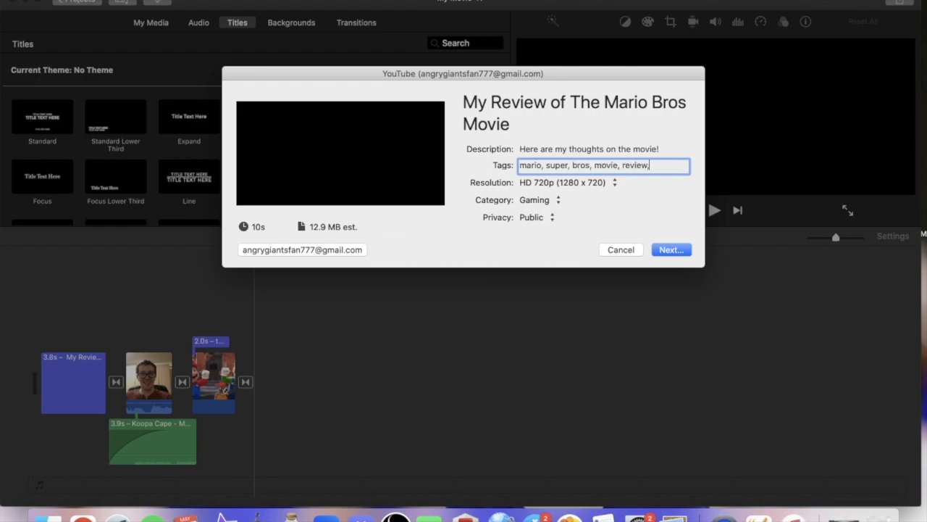
left_click(485, 255)
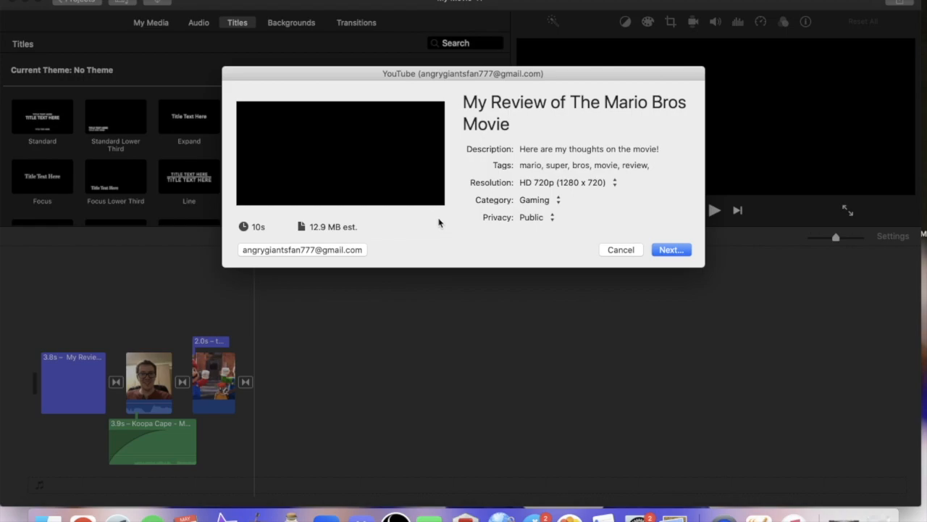
left_click(635, 164)
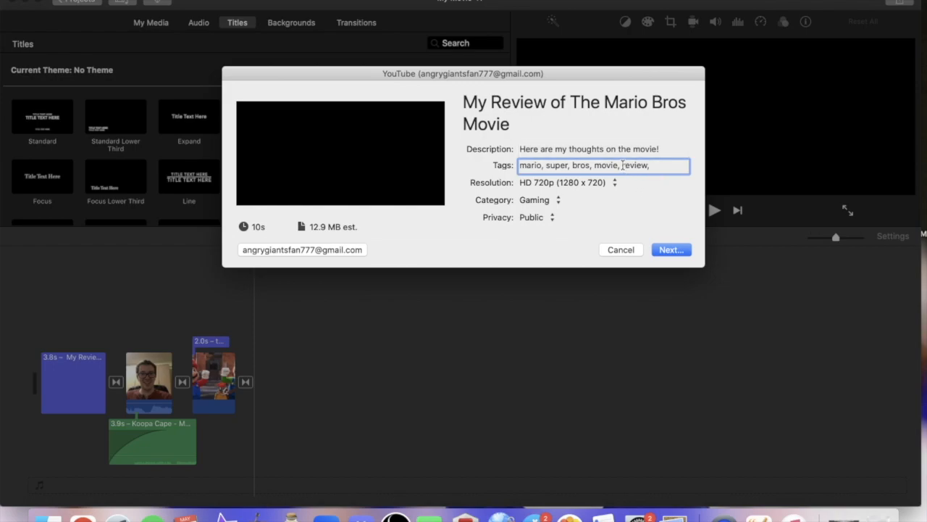
left_click_drag(523, 165, 624, 166)
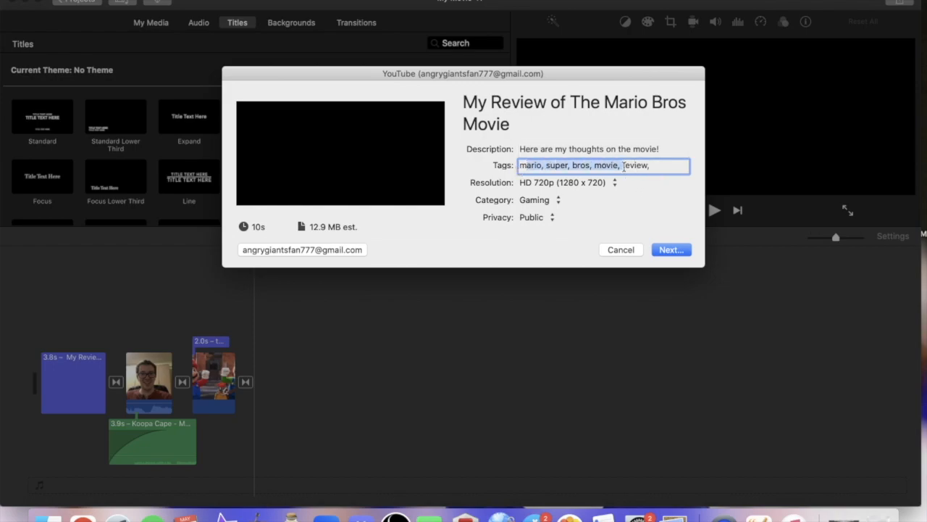
left_click(640, 203)
left_click(657, 198)
left_click(657, 169)
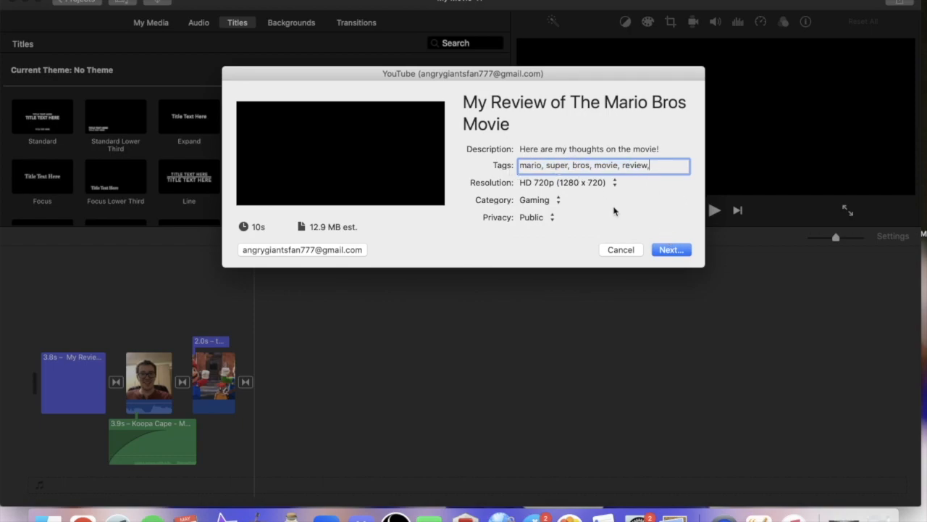
View the YouTube Terms of Service, back out without publishing, and check the option for the YouTube account used for the upload.
left_click(670, 250)
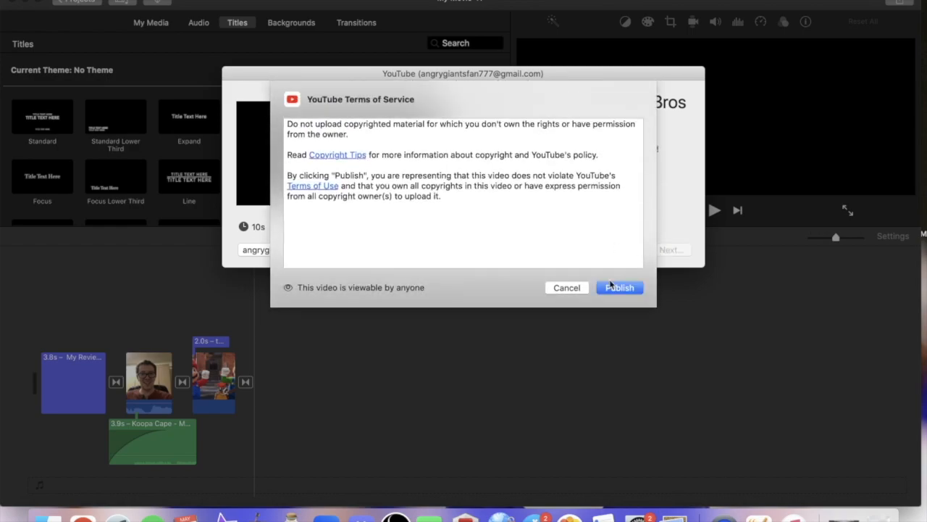
left_click(567, 288)
left_click(348, 249)
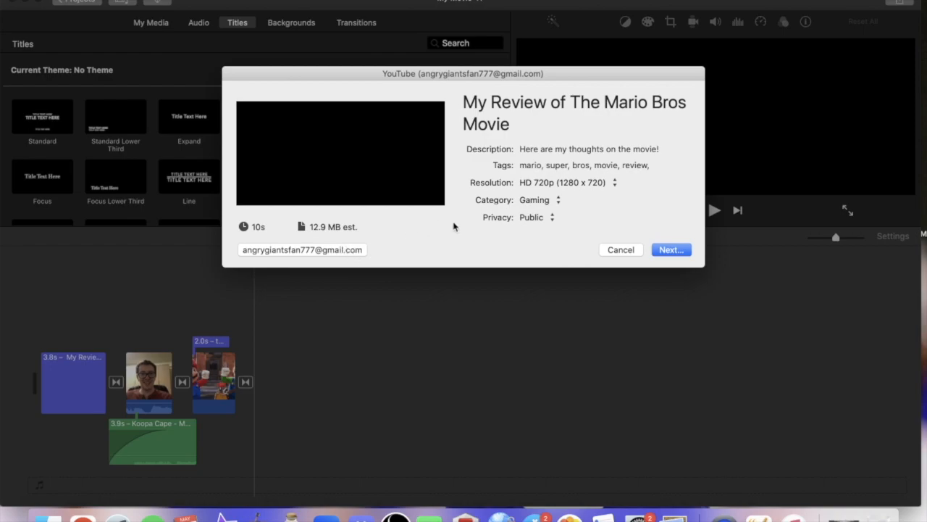
left_click(356, 253)
left_click(497, 283)
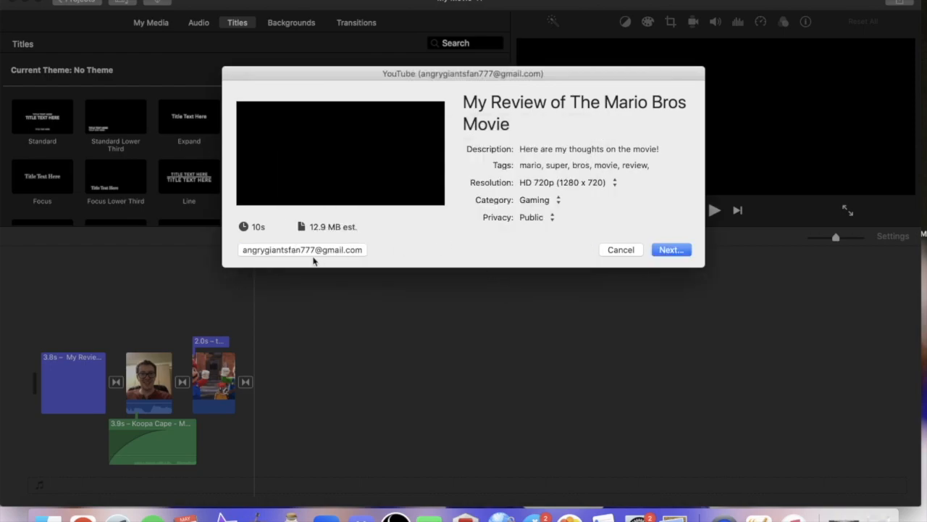